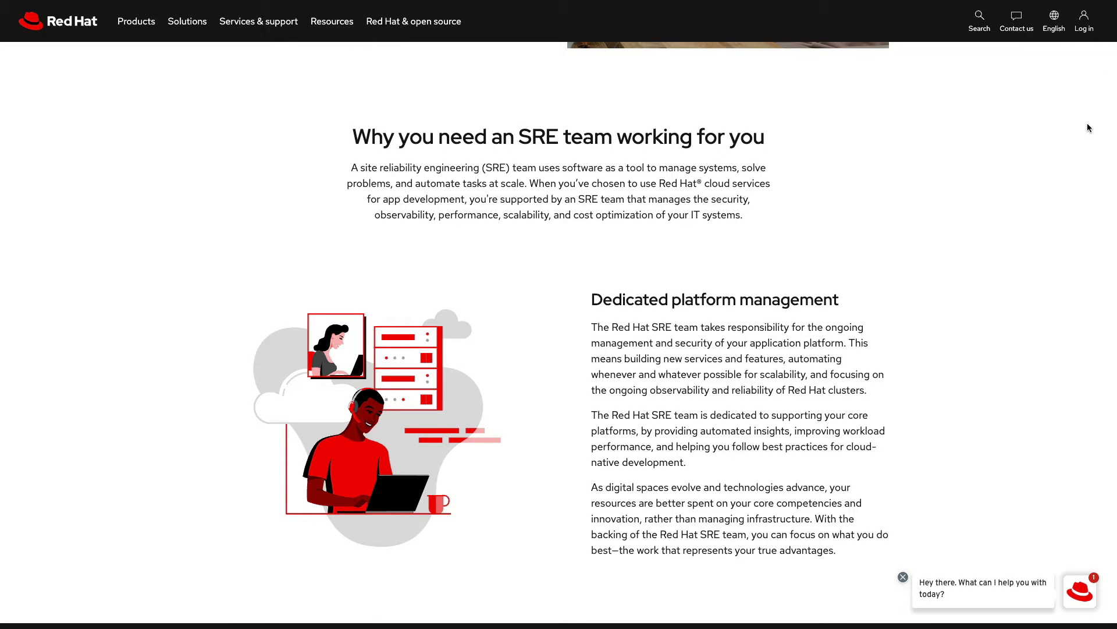
- Create a new Google Cloud project named 'OpenShift on GCP'
scroll(1088, 124, down, 1)
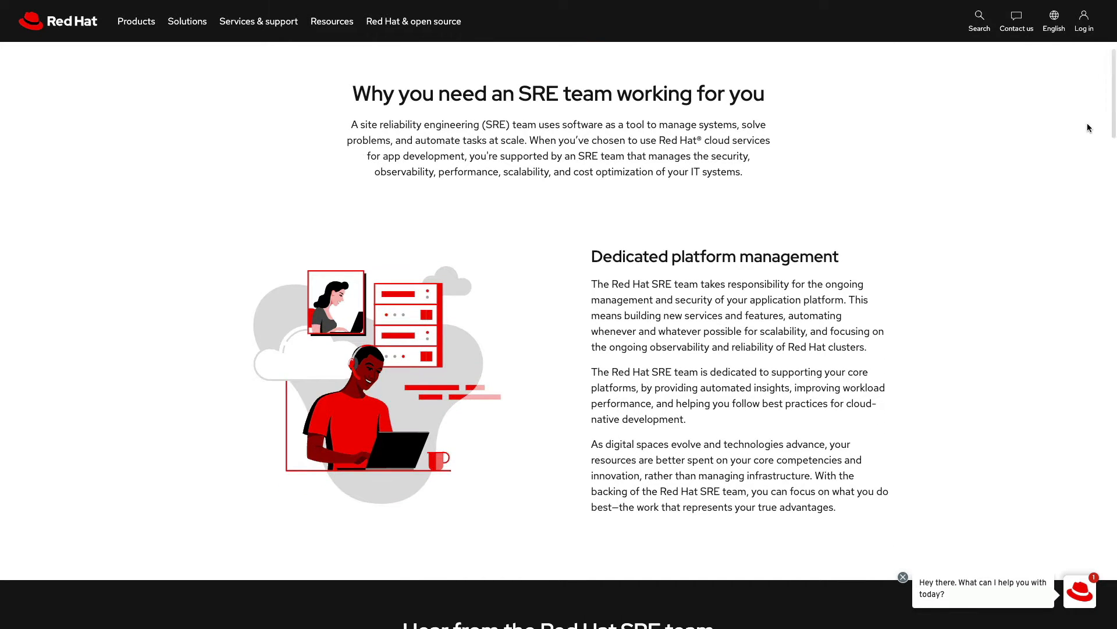
scroll(1087, 127, down, 1)
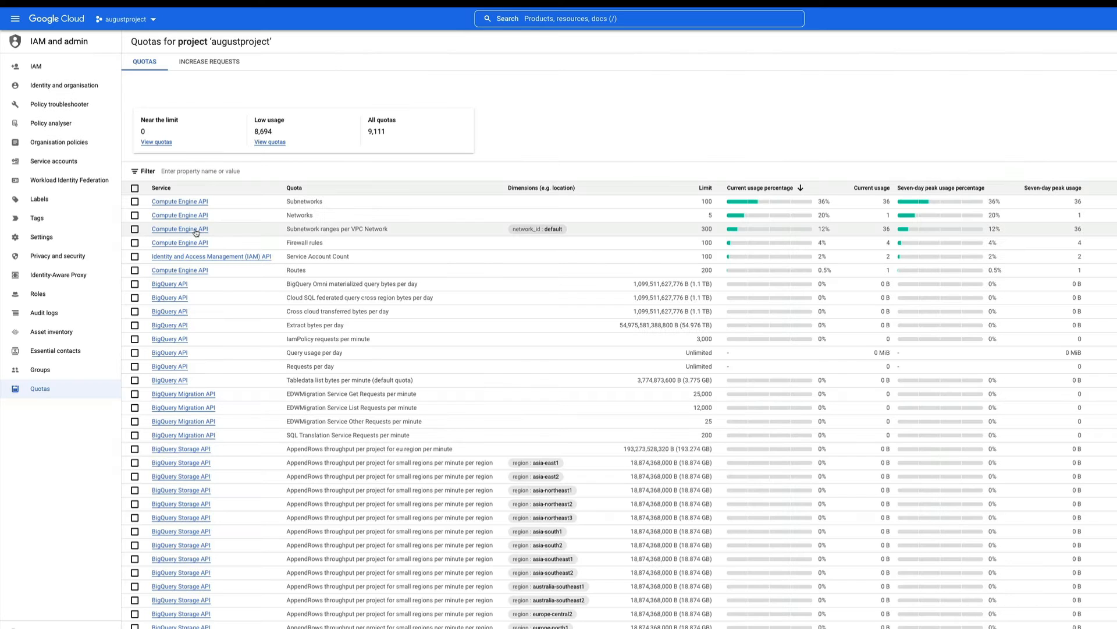
click(125, 18)
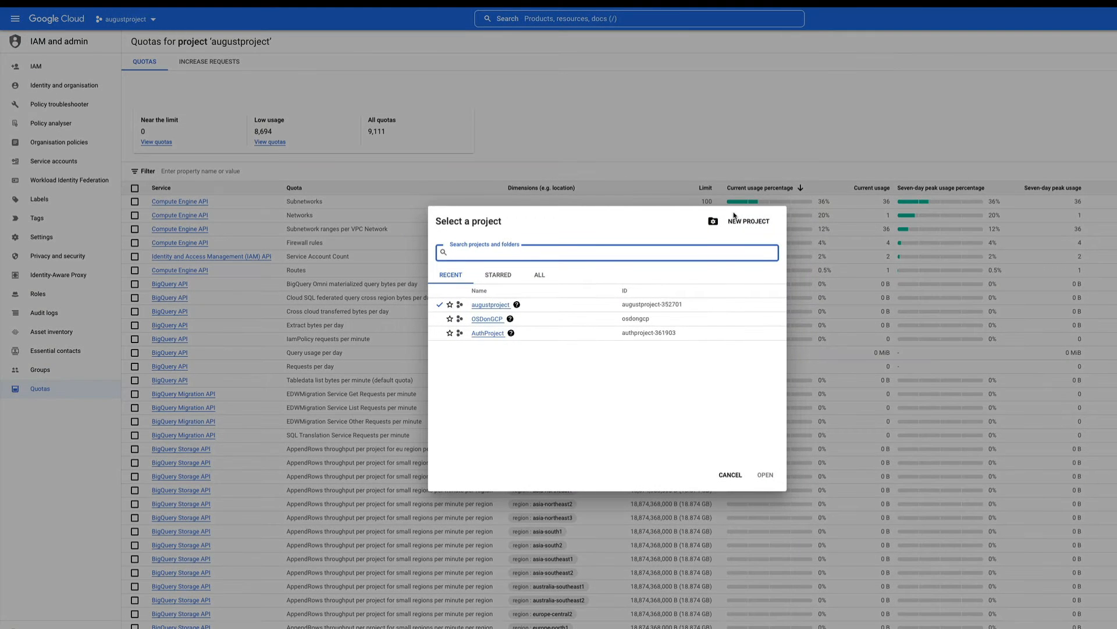
click(734, 220)
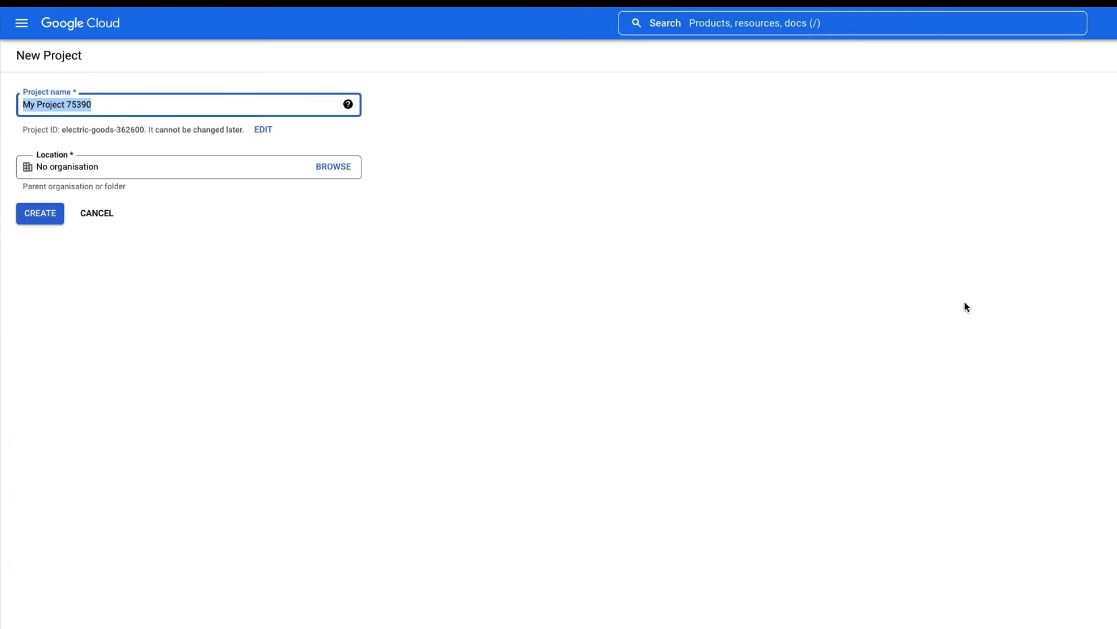
text(OpenS)
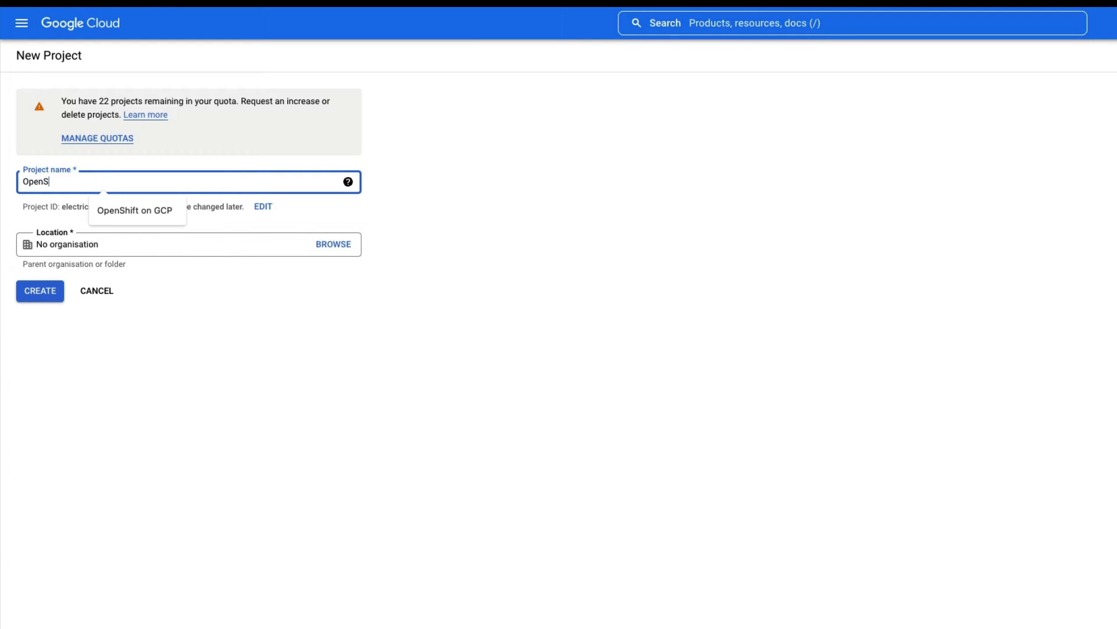
click(137, 207)
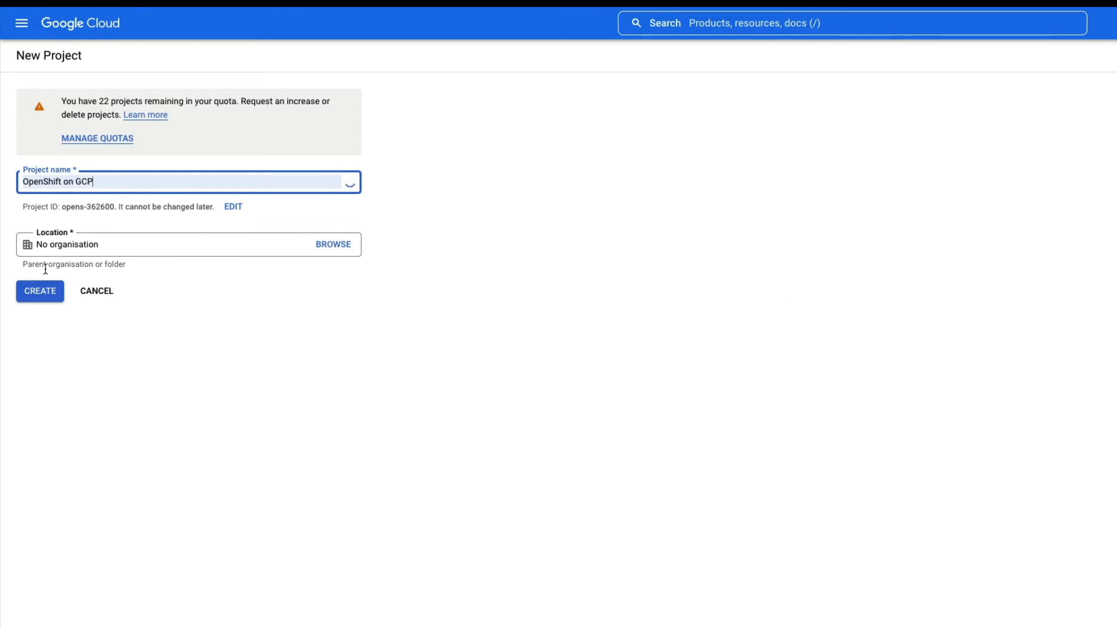
click(35, 291)
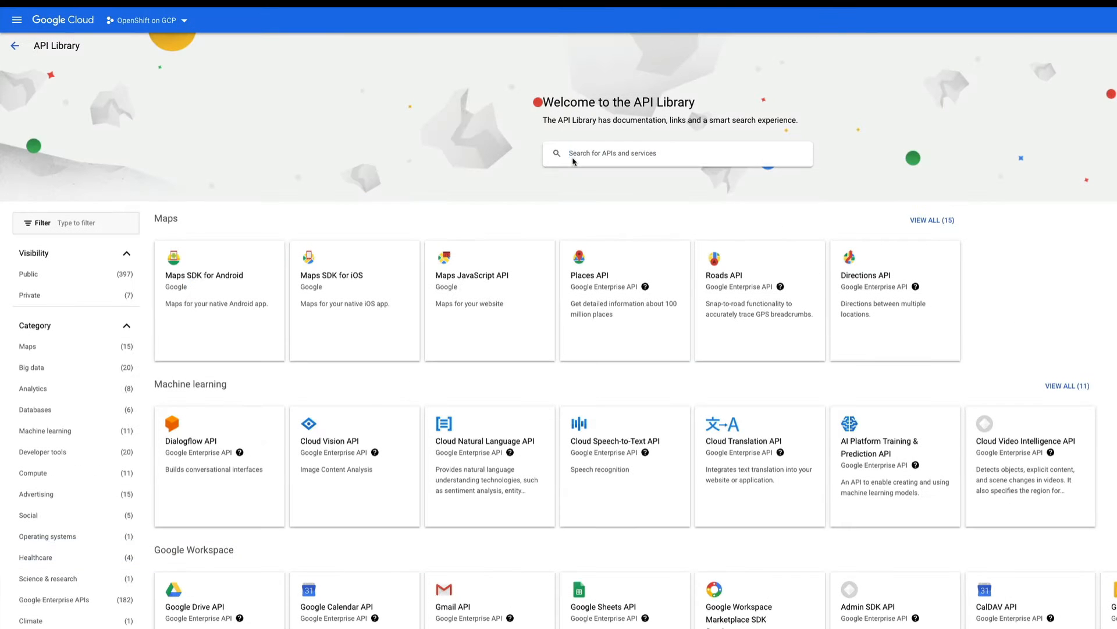
- Find the Cloud Deployment Manager V2 API in the API Library and enable it
text(Cloud Deployment Manager)
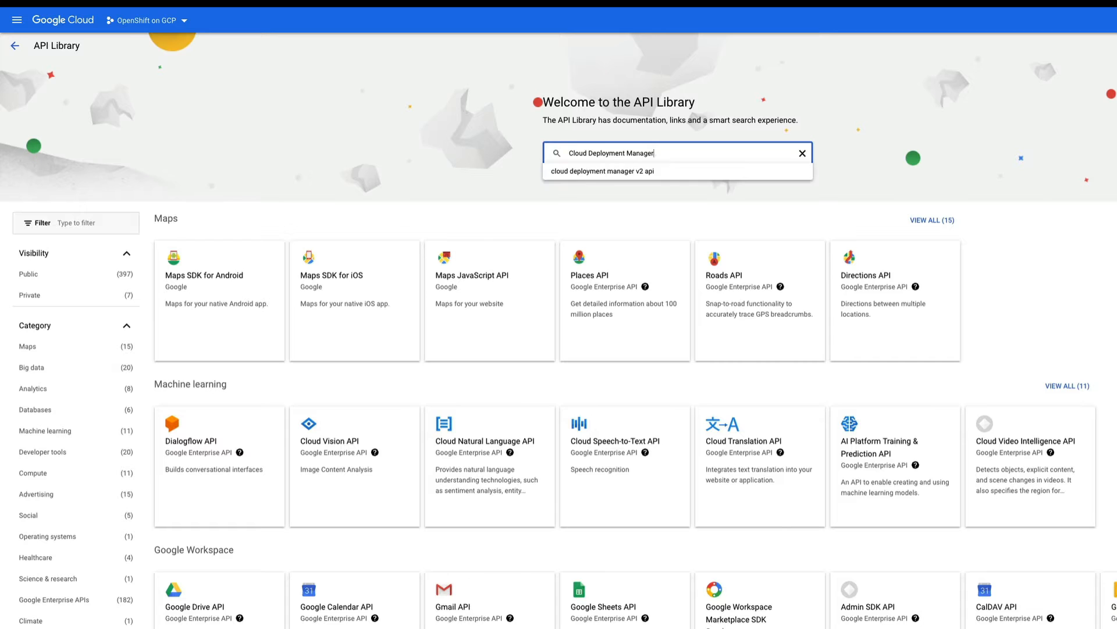
text( V2 API)
key(Return)
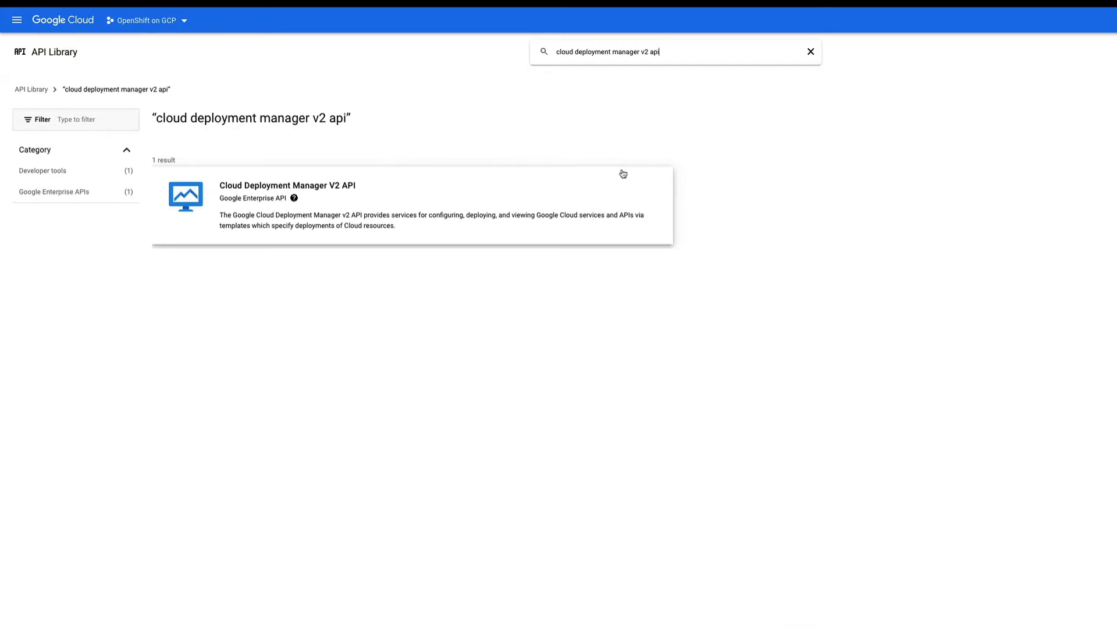
click(227, 187)
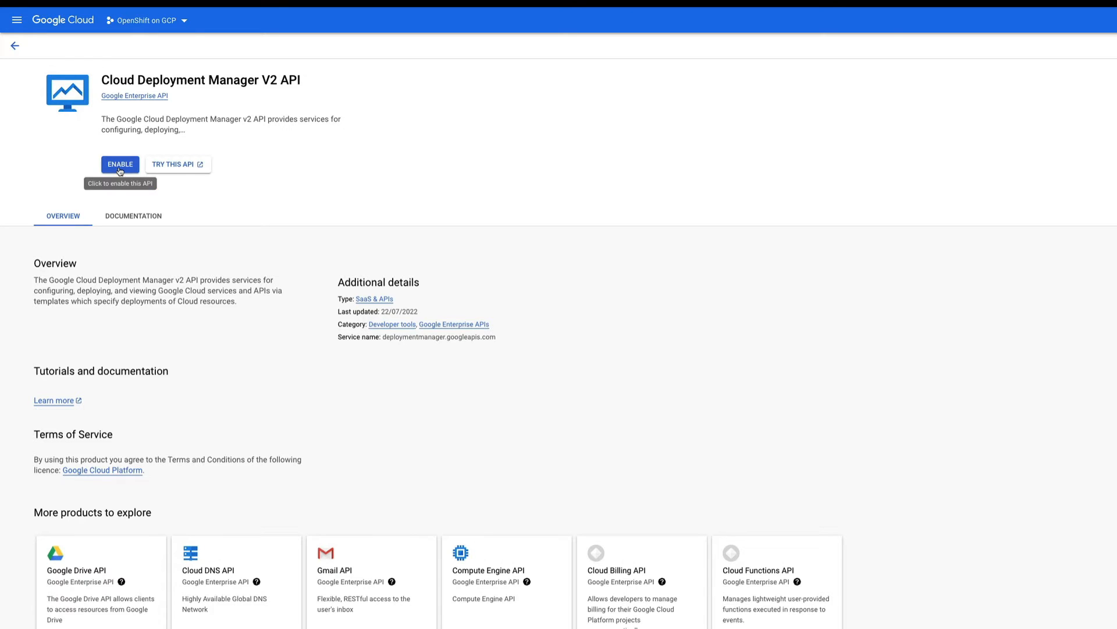
click(120, 170)
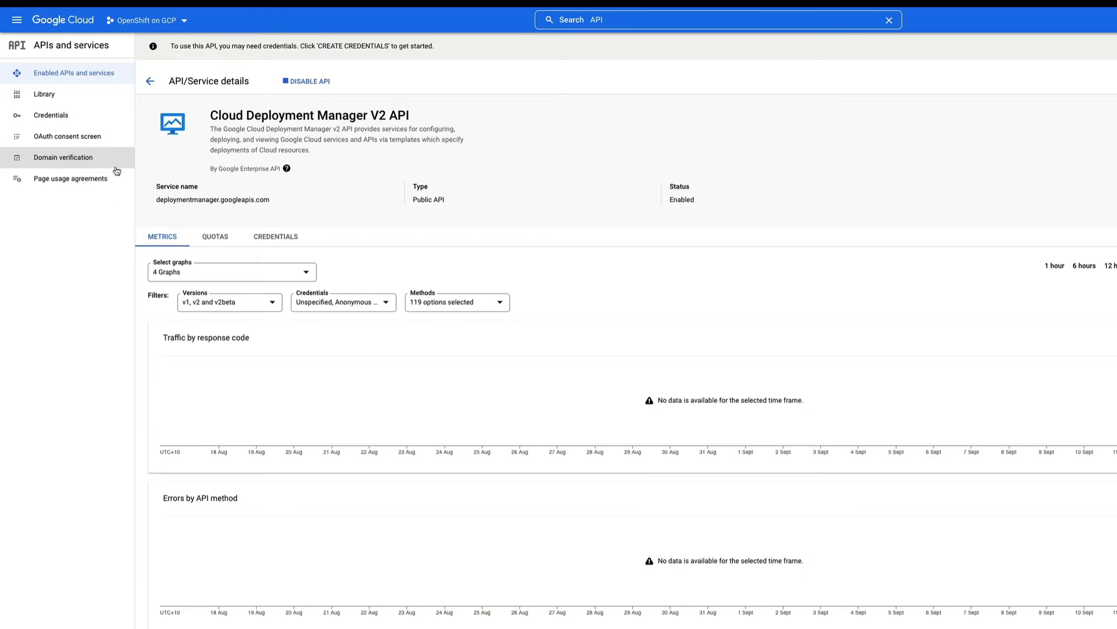
click(599, 20)
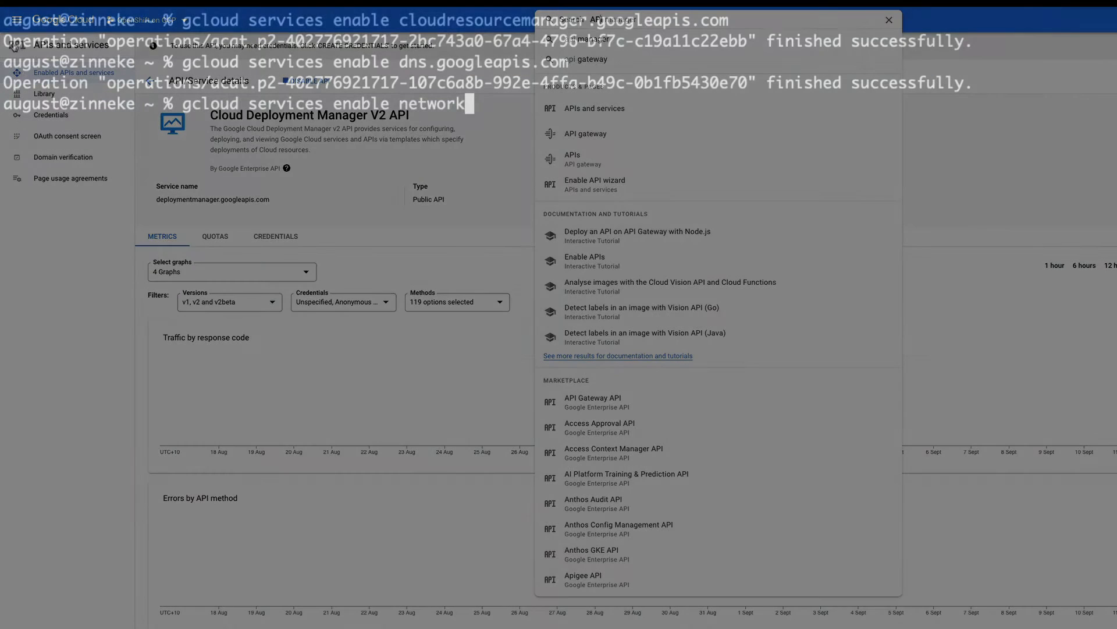
- Run 'gcloud services enable networksecurity.googleapis.com' in the terminal
text(securi)
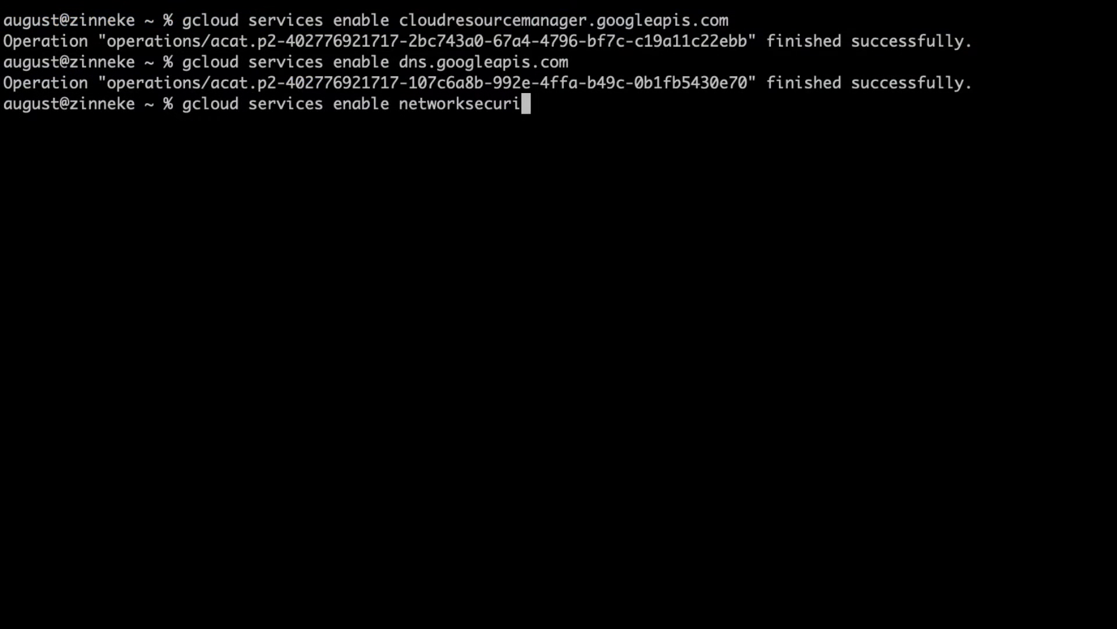
text(ty.googleapis.com)
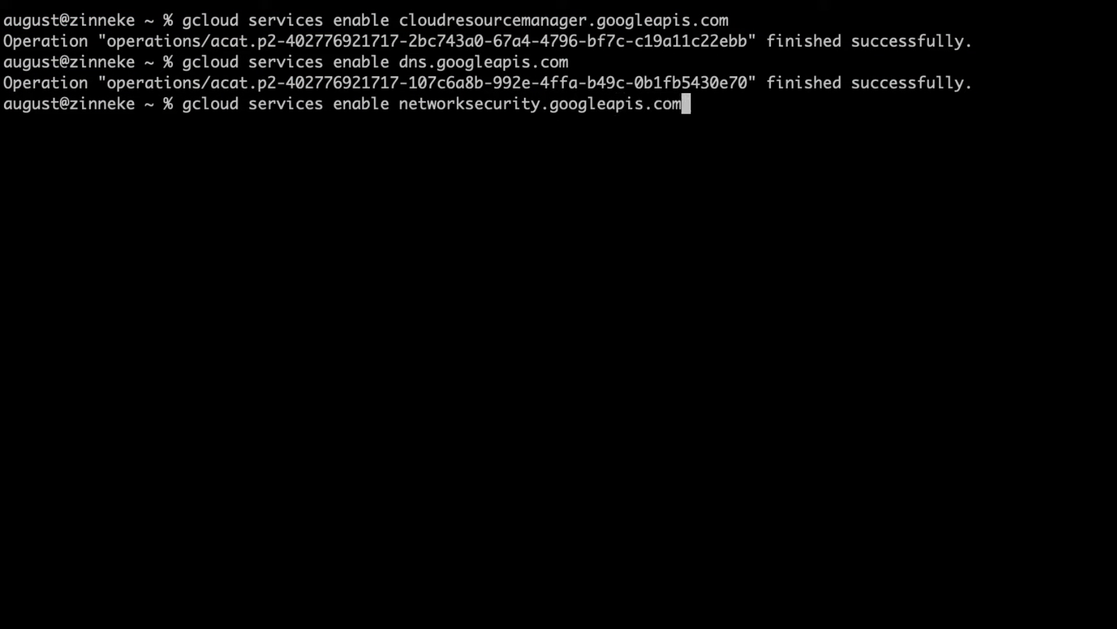
key(Return)
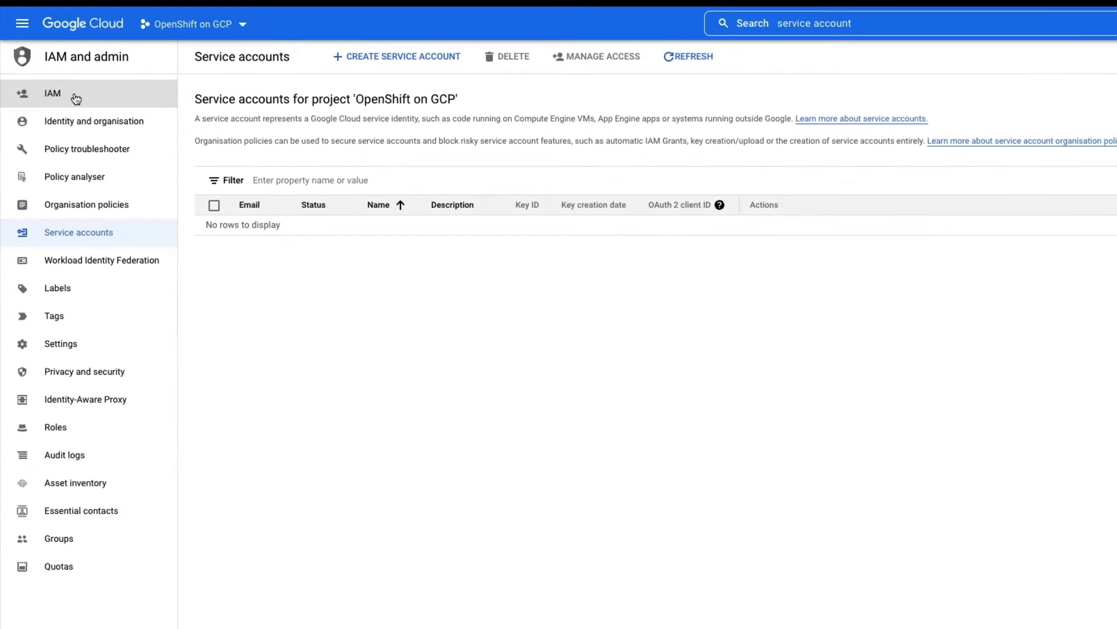
- Create service account osd-ccs-admin described as 'OSD service account for my project'
click(76, 98)
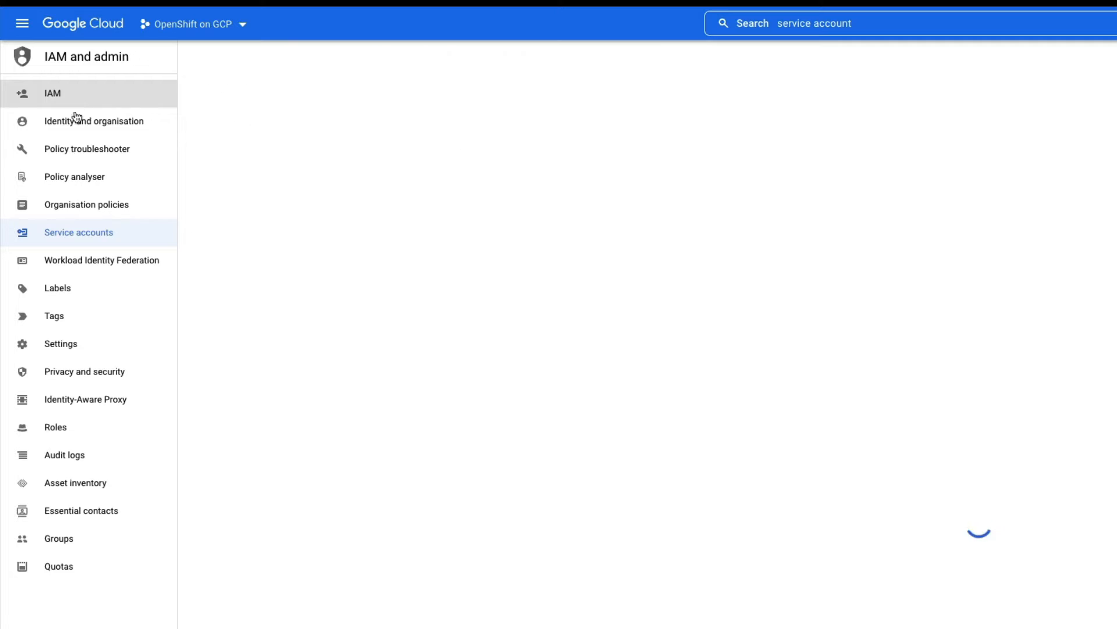
click(97, 235)
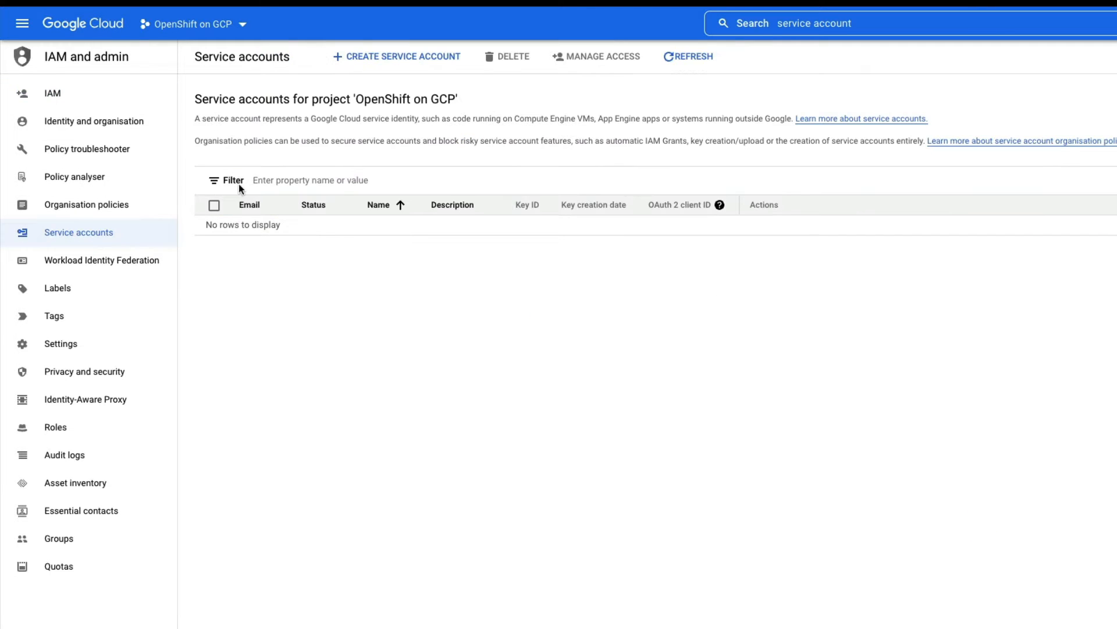
click(387, 59)
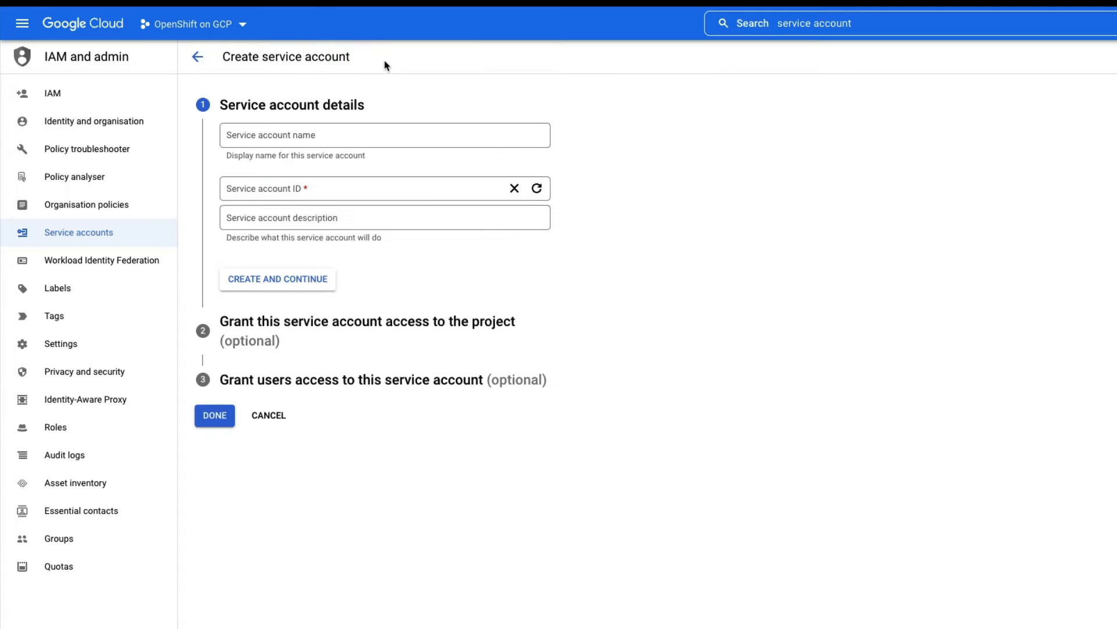
click(337, 134)
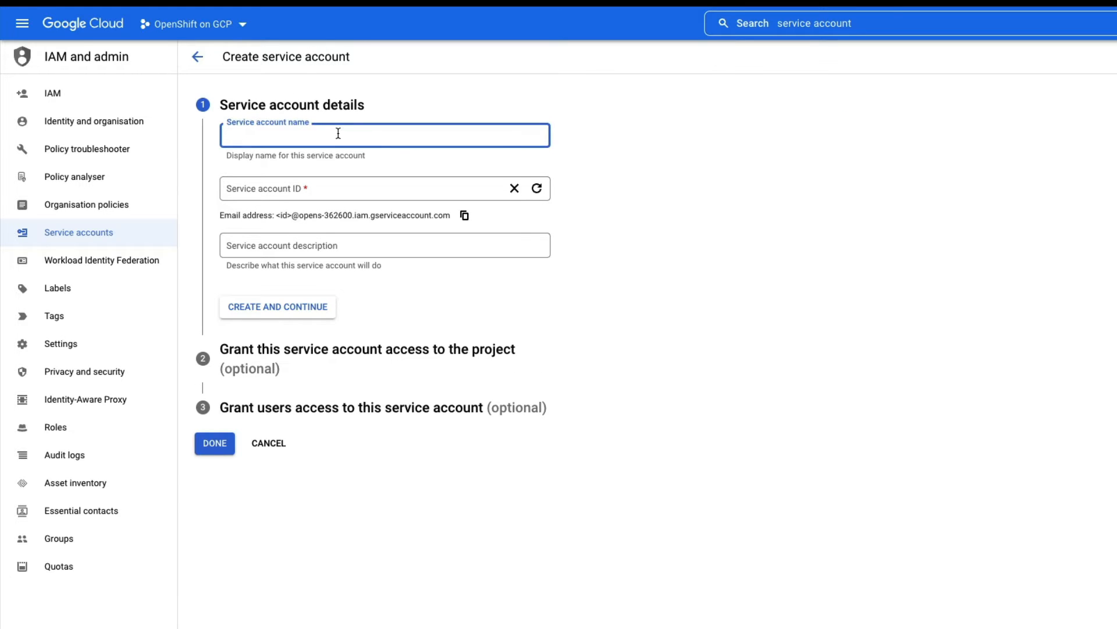
text(osd-)
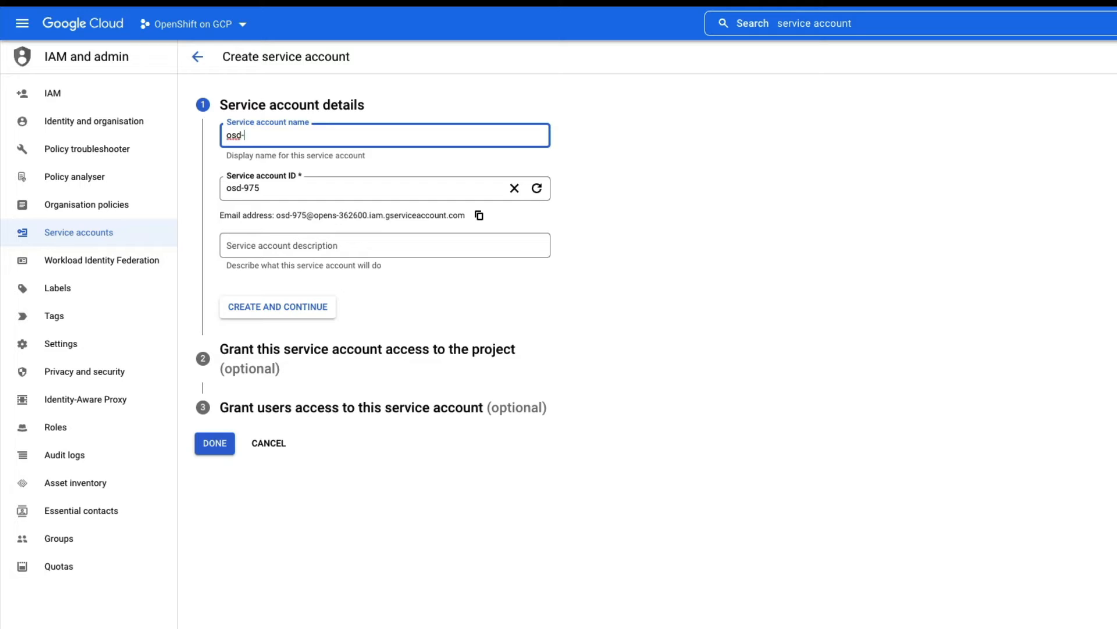
text(ccs-)
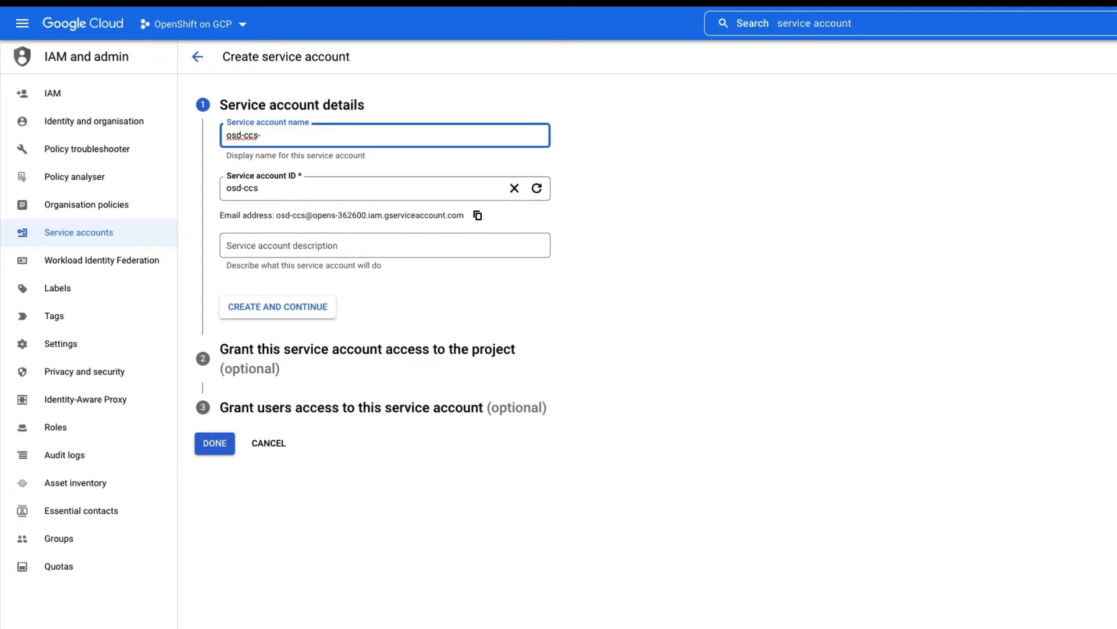
text(admin)
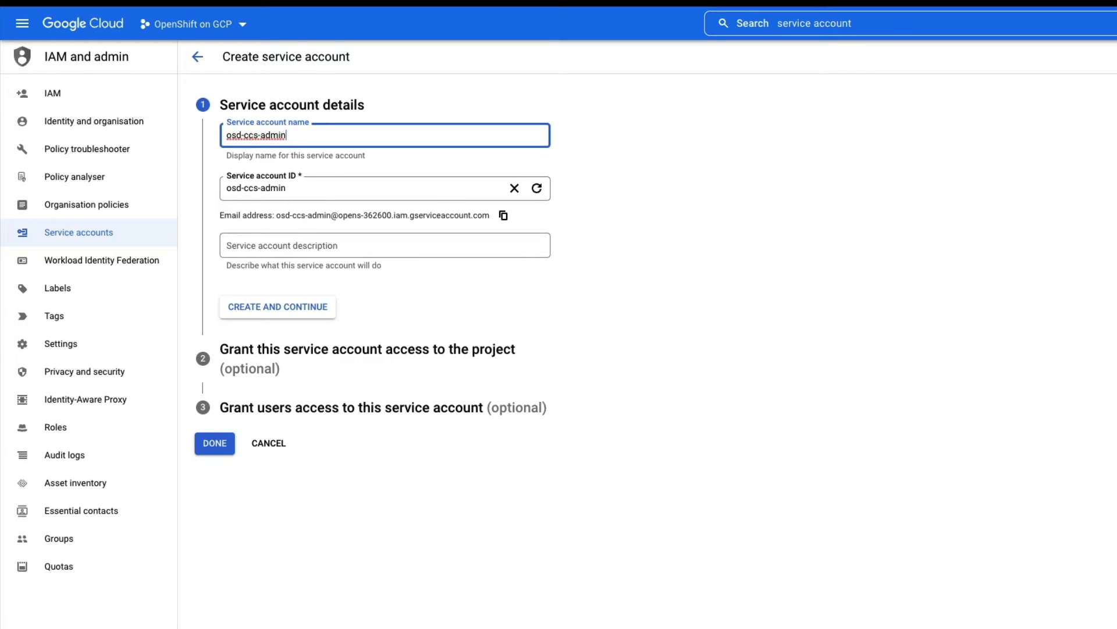
click(309, 244)
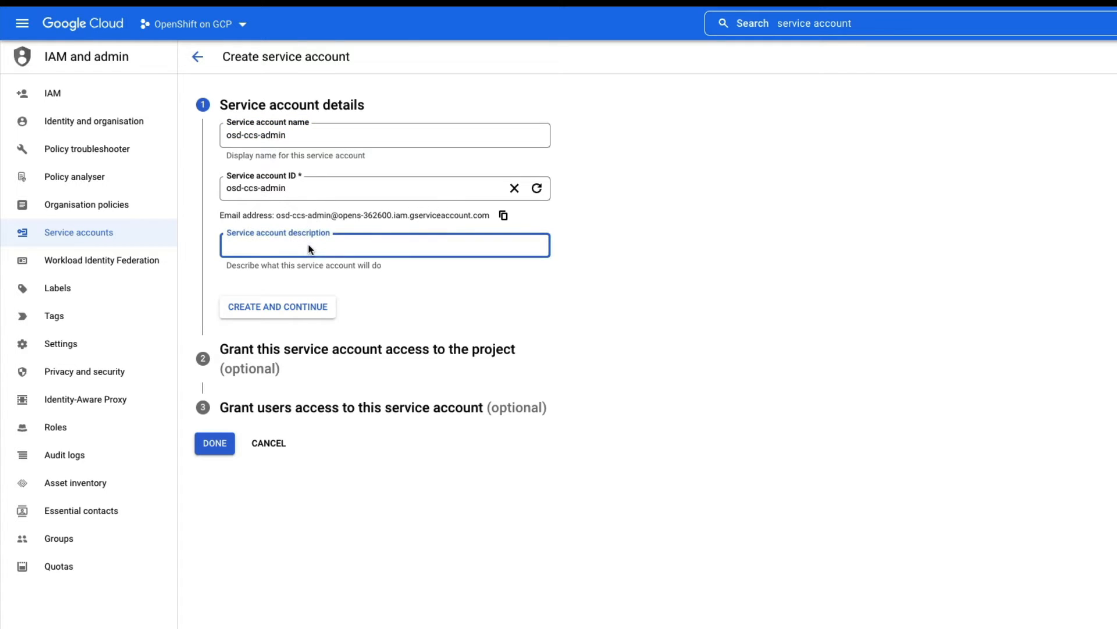
text(oSD service account for my project)
click(277, 310)
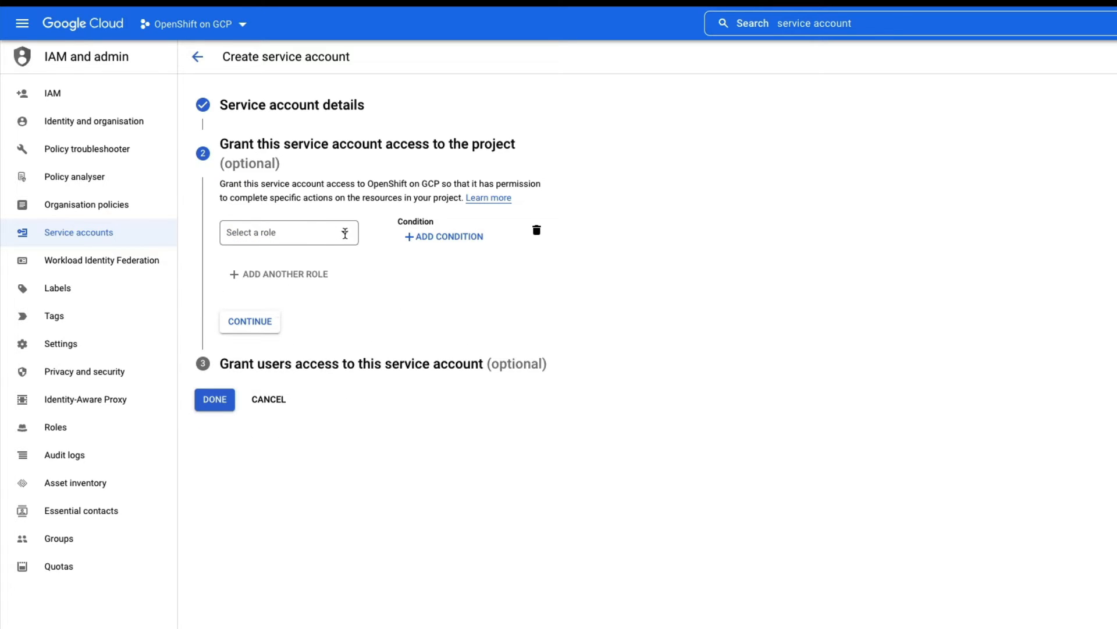
- Grant the osd-ccs-admin service account the Compute Admin role
click(324, 233)
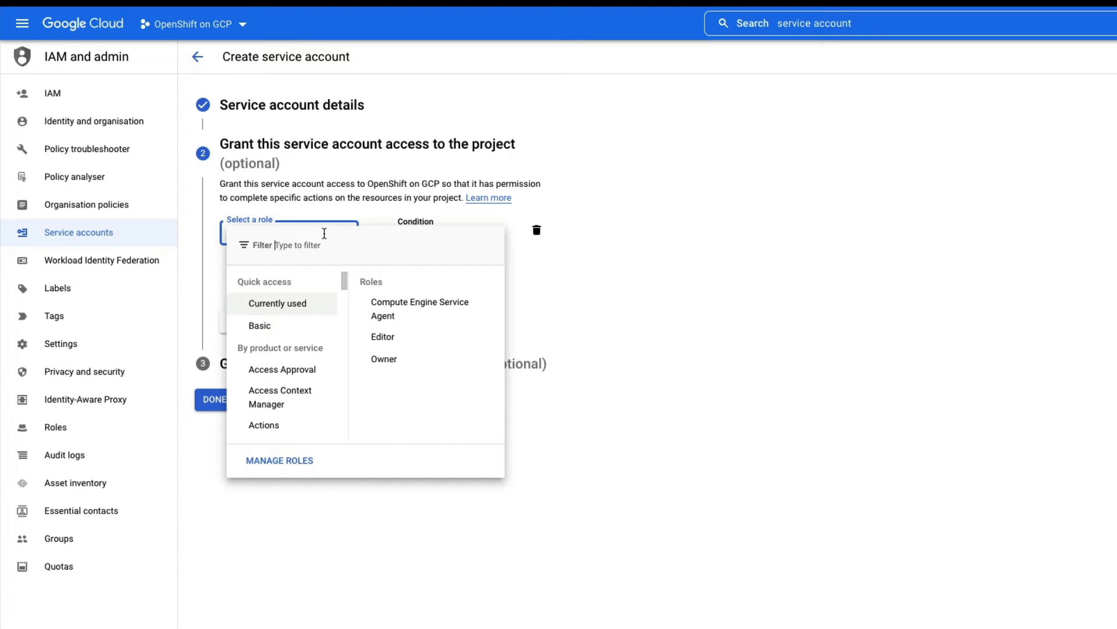
text(comp)
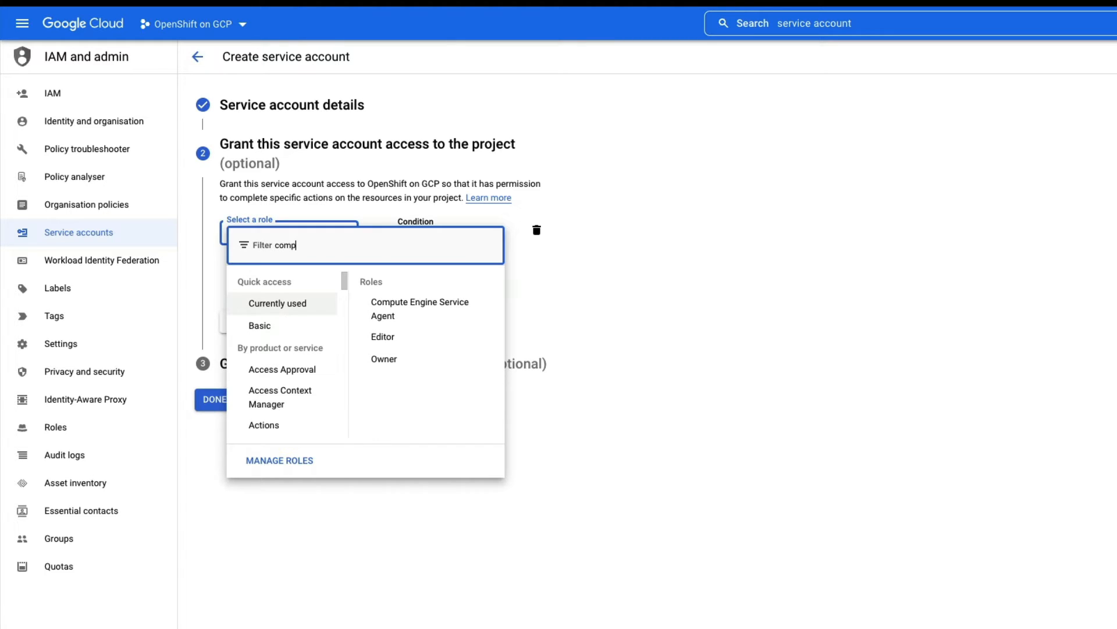
text(ute admin)
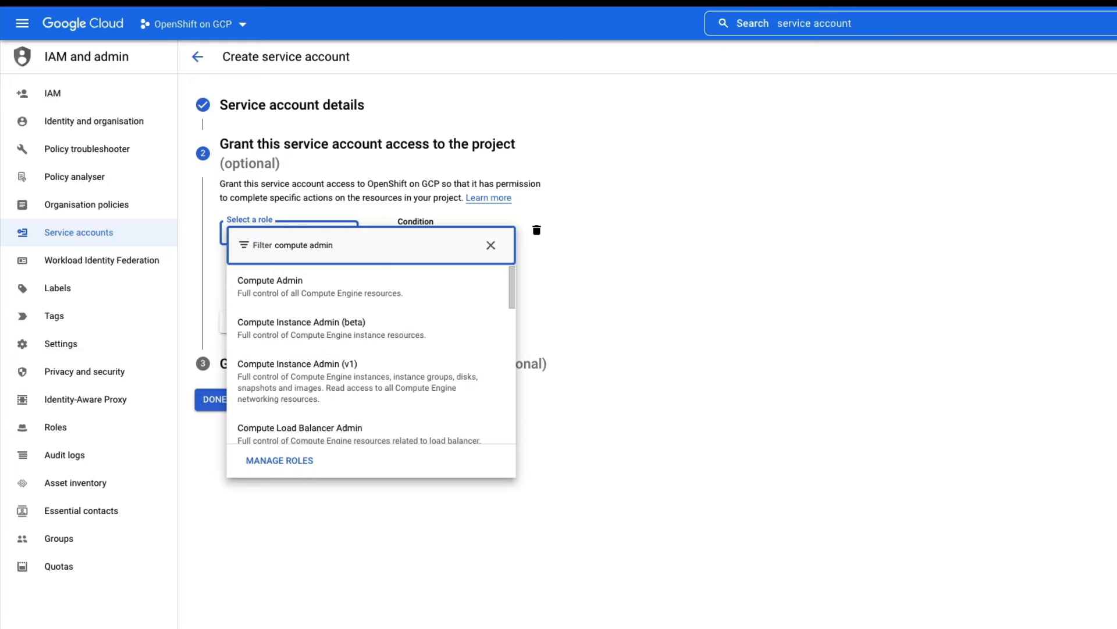
click(321, 289)
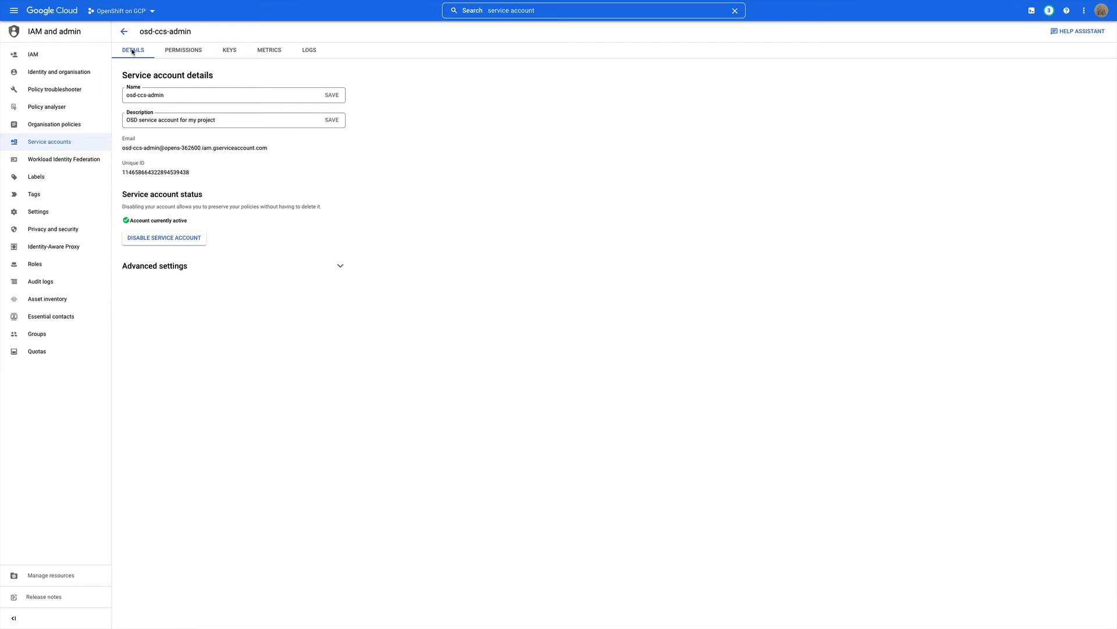
- Add a new JSON private key to osd-ccs-admin and save it locally
click(223, 53)
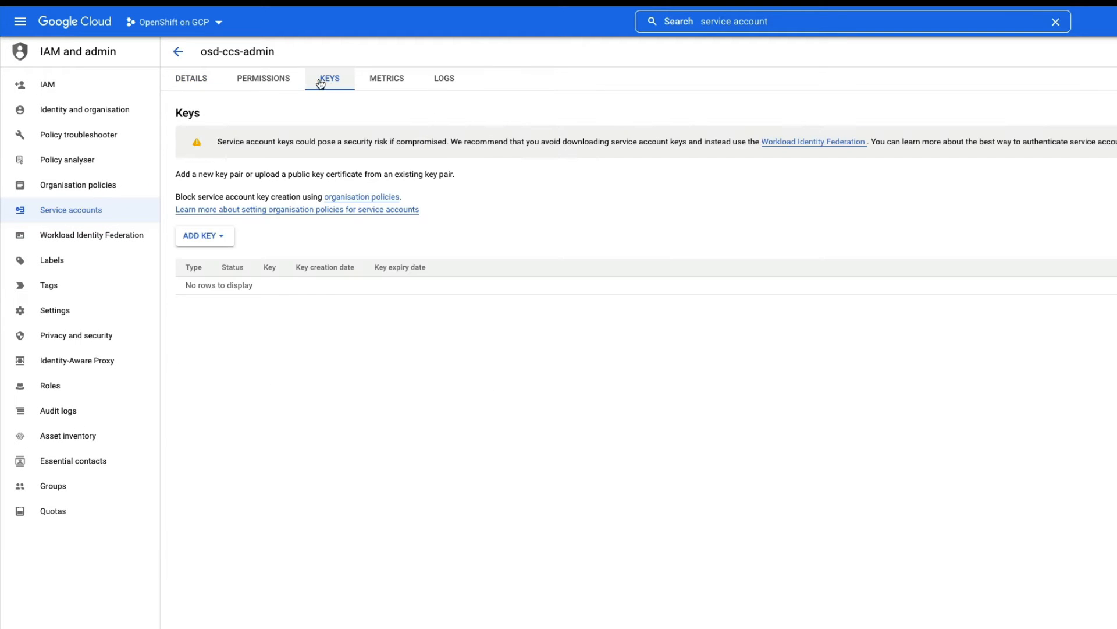
click(223, 237)
click(222, 264)
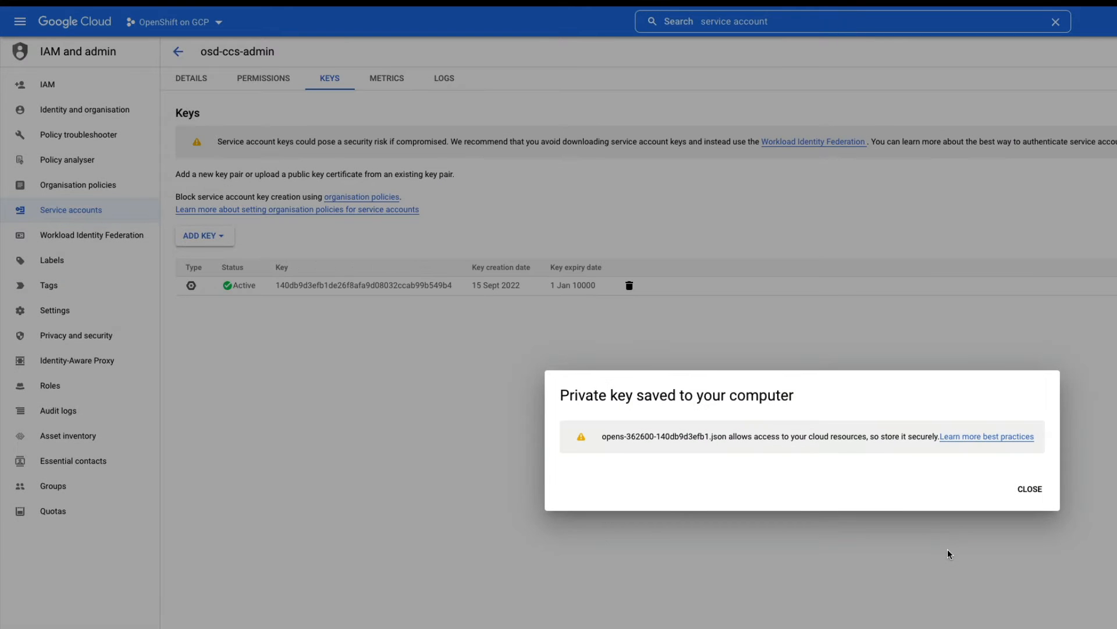
click(1029, 489)
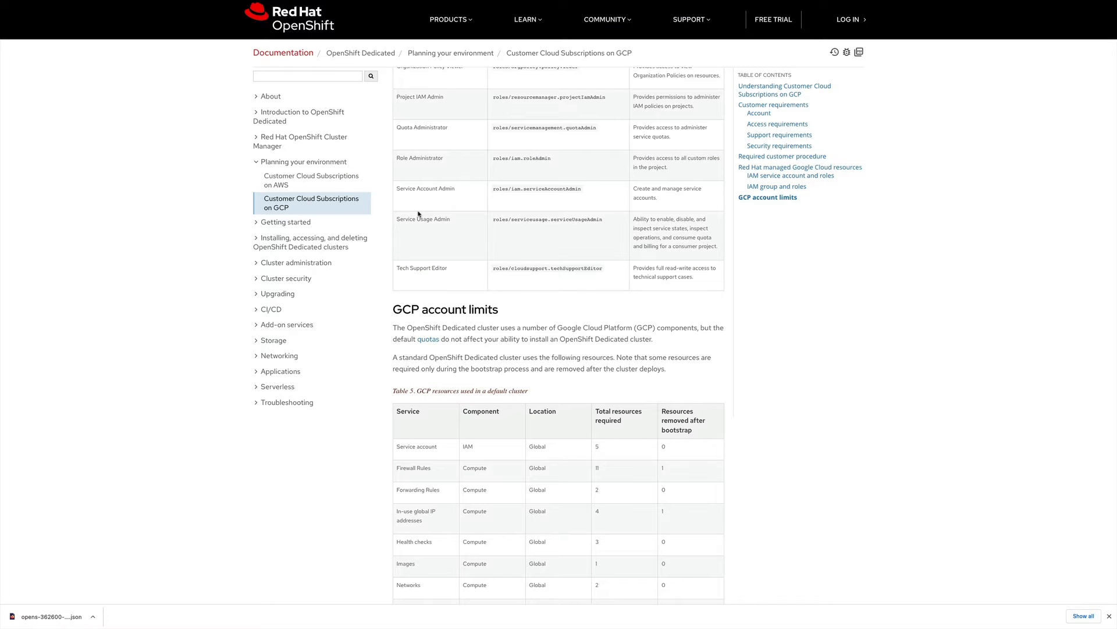
scroll(419, 214, down, 3)
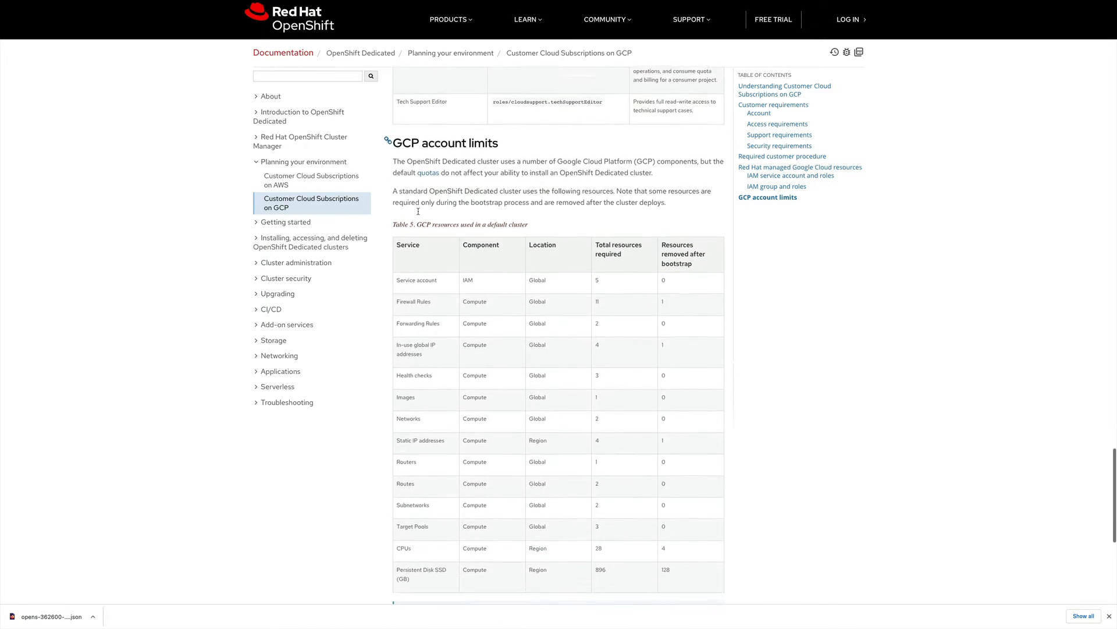
scroll(418, 212, down, 2)
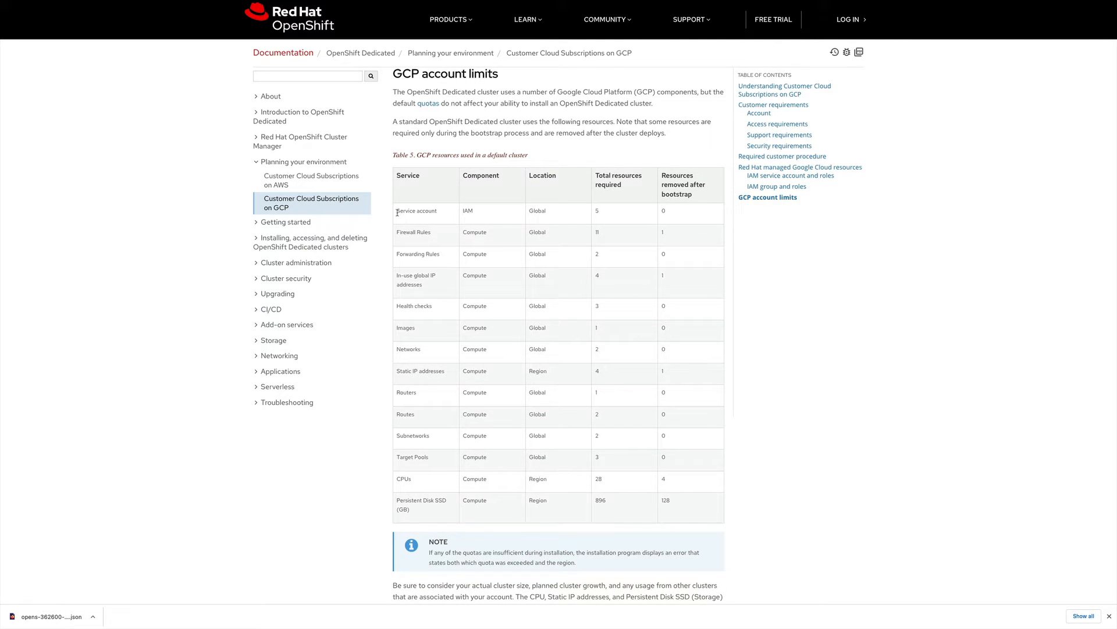
drag(405, 226, 685, 510)
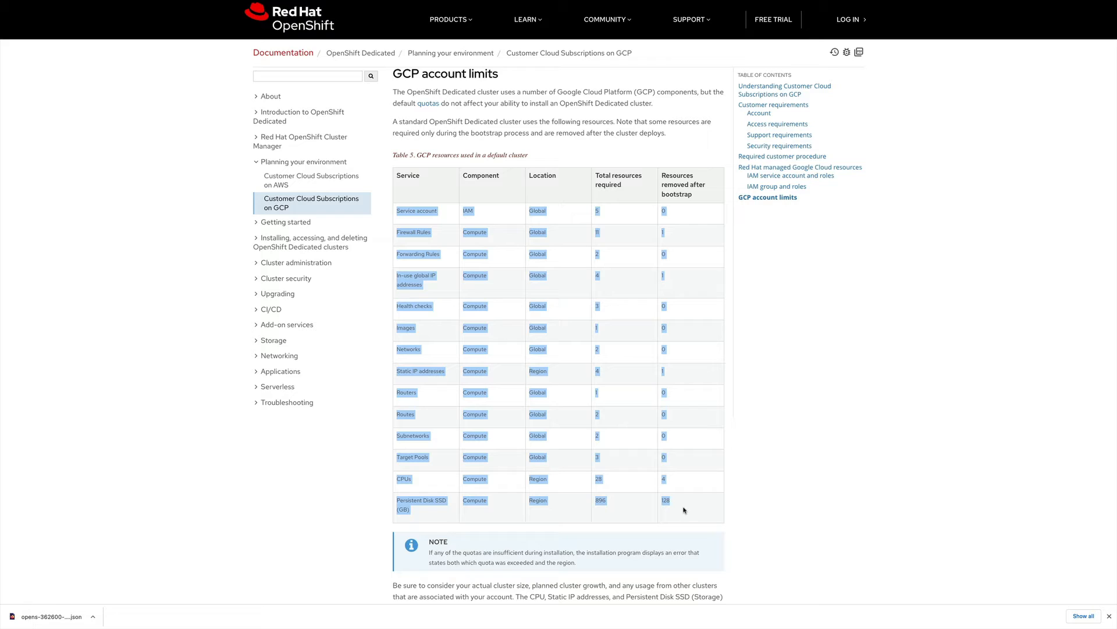
click(684, 510)
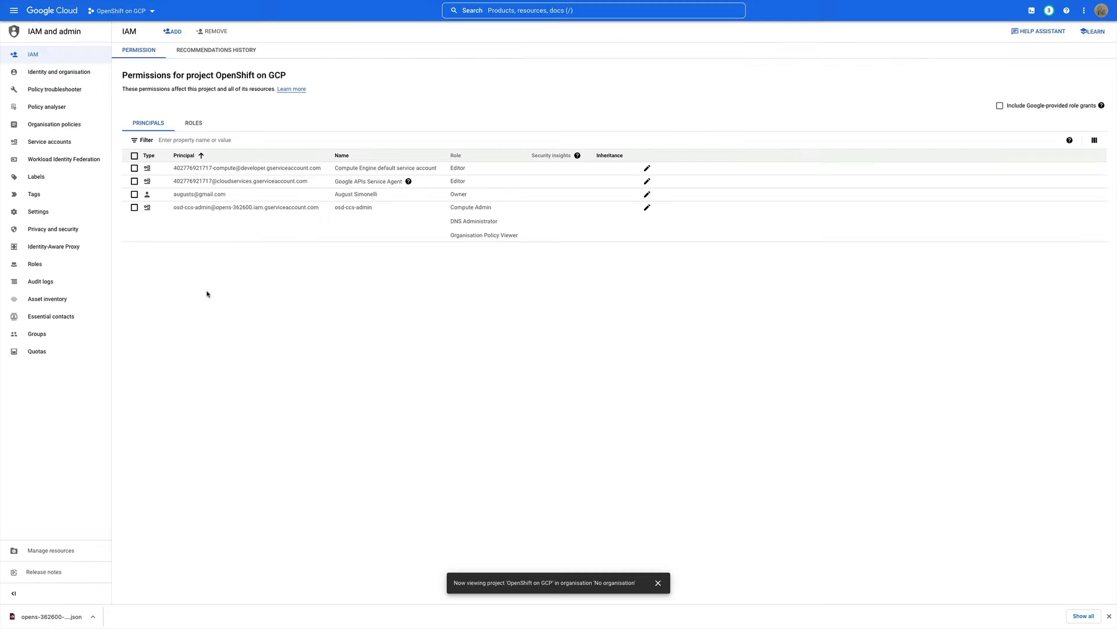
- Open the project's quotas and filter them to the CPUs quota
click(36, 58)
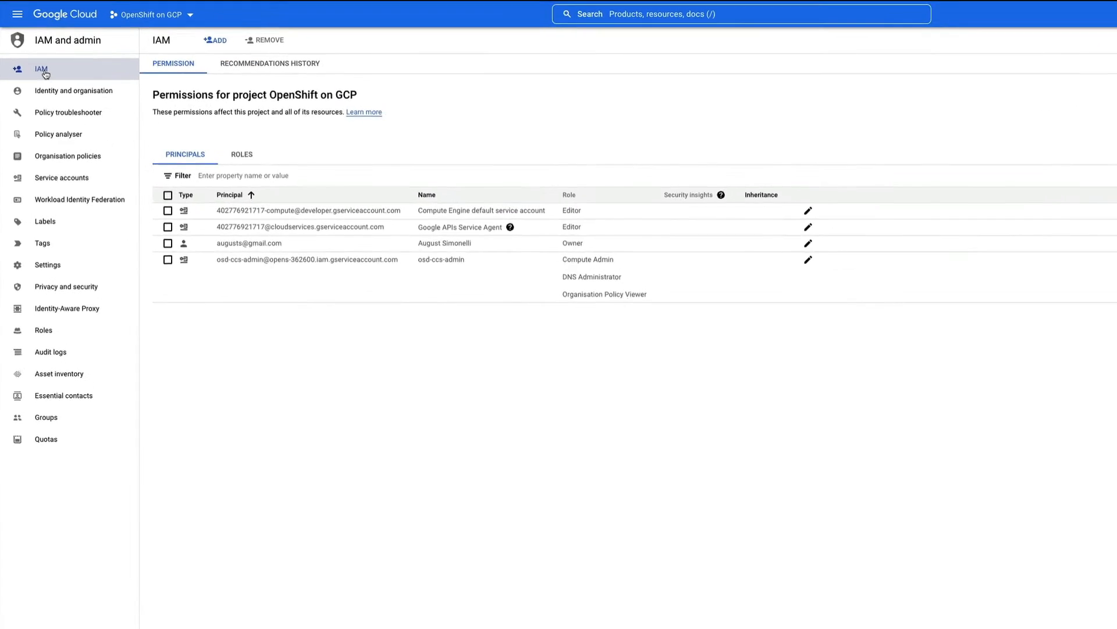
click(35, 349)
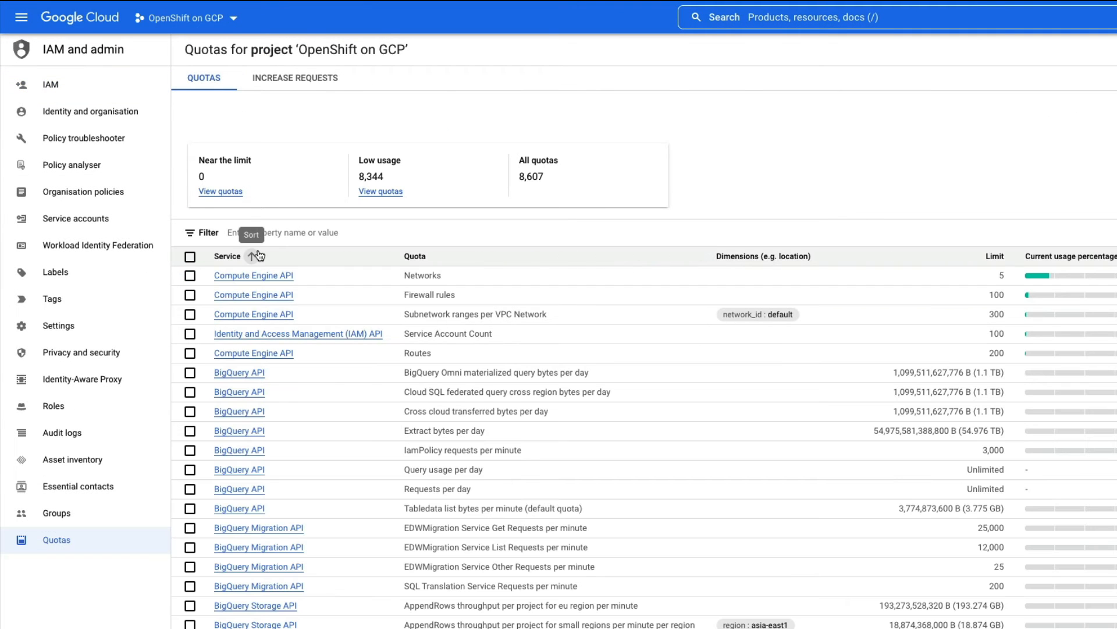
click(256, 232)
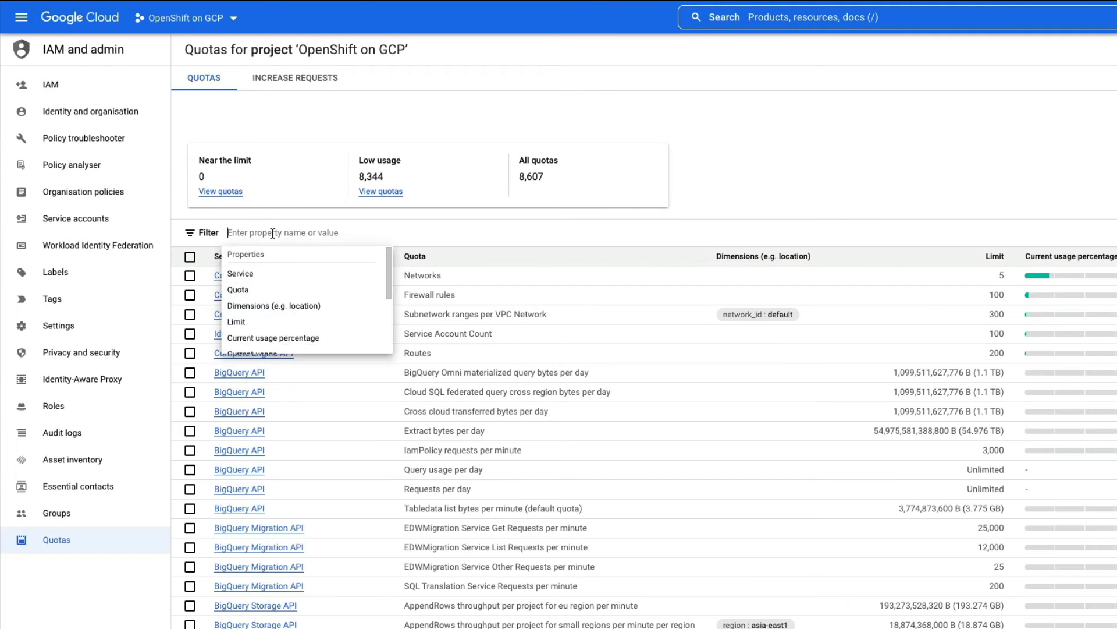
click(270, 289)
text(cpus)
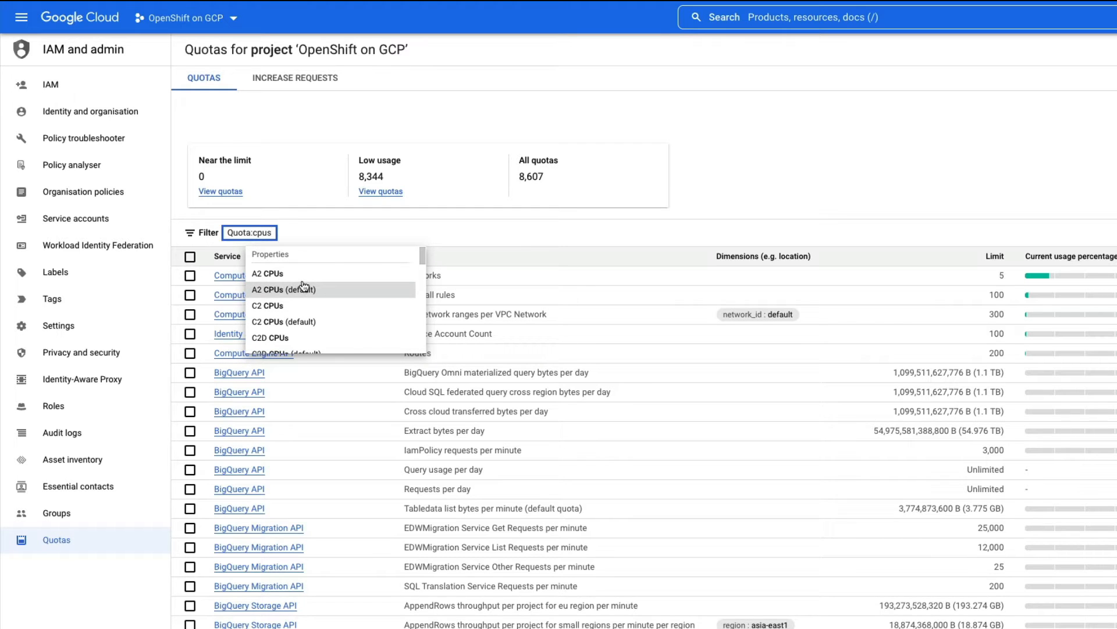
scroll(326, 317, down, 5)
scroll(329, 319, down, 3)
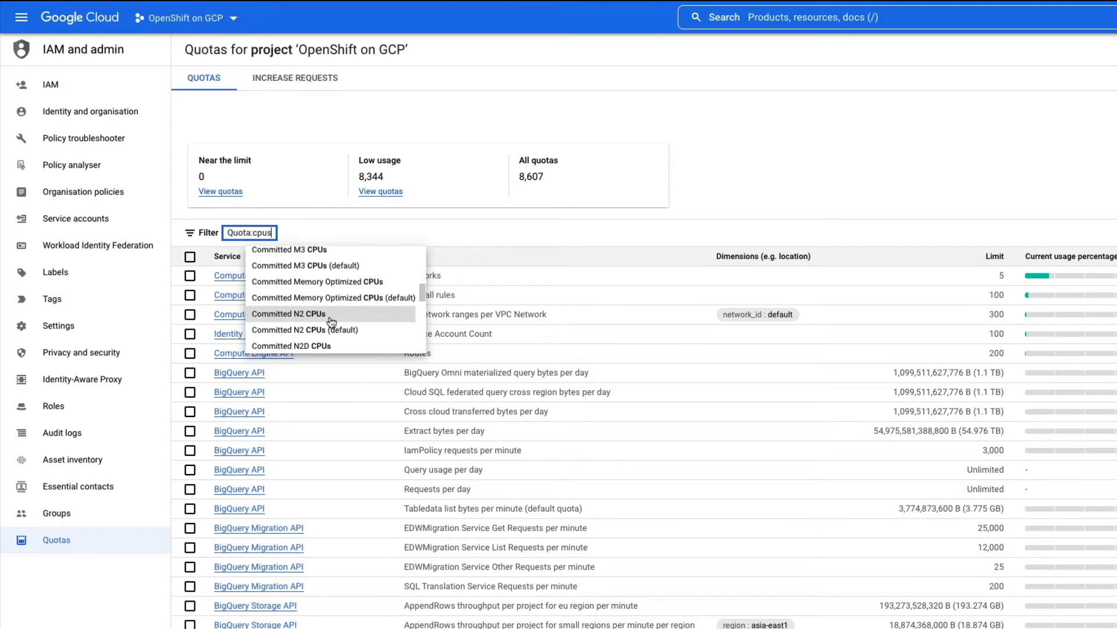
click(323, 329)
- Narrow the CPU quotas to the us-east1 region and select that quota row
click(356, 344)
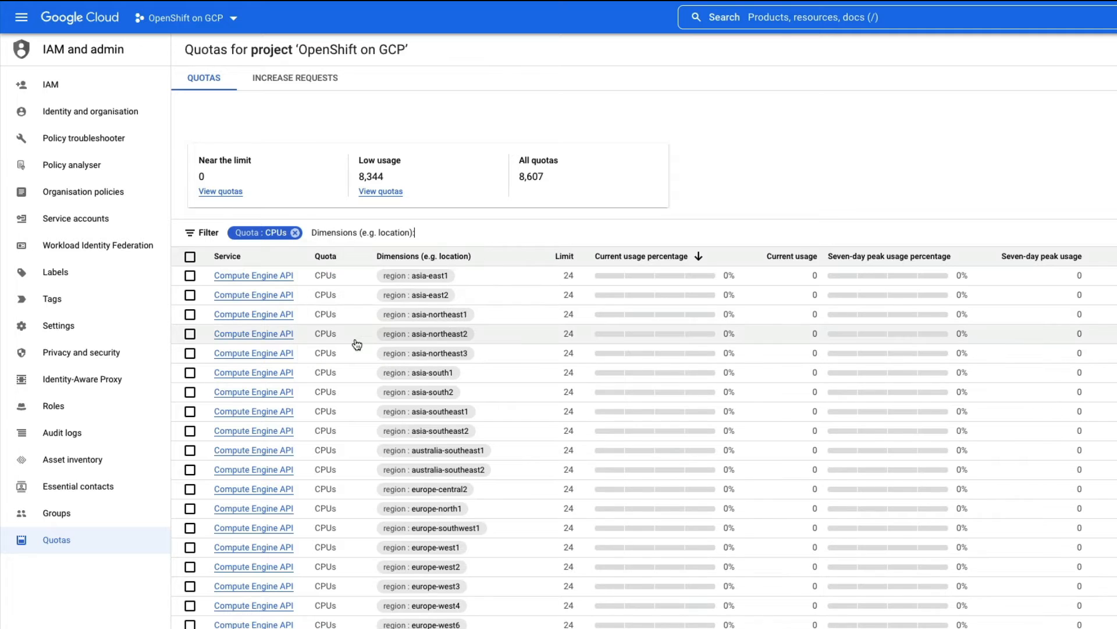
text(us-east1)
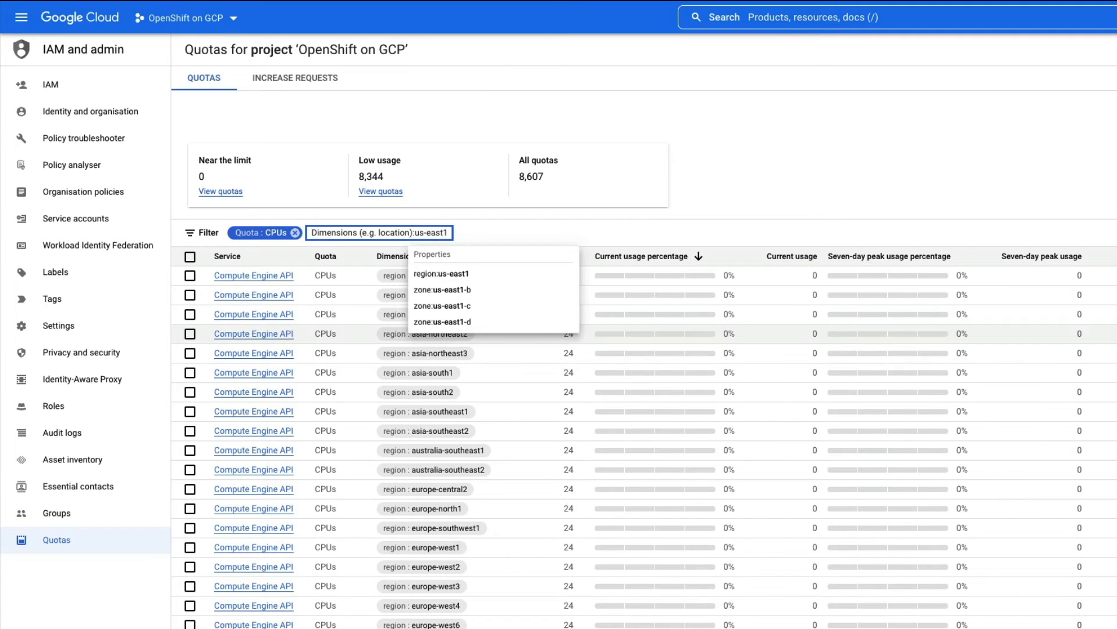
key(Return)
click(314, 366)
click(533, 281)
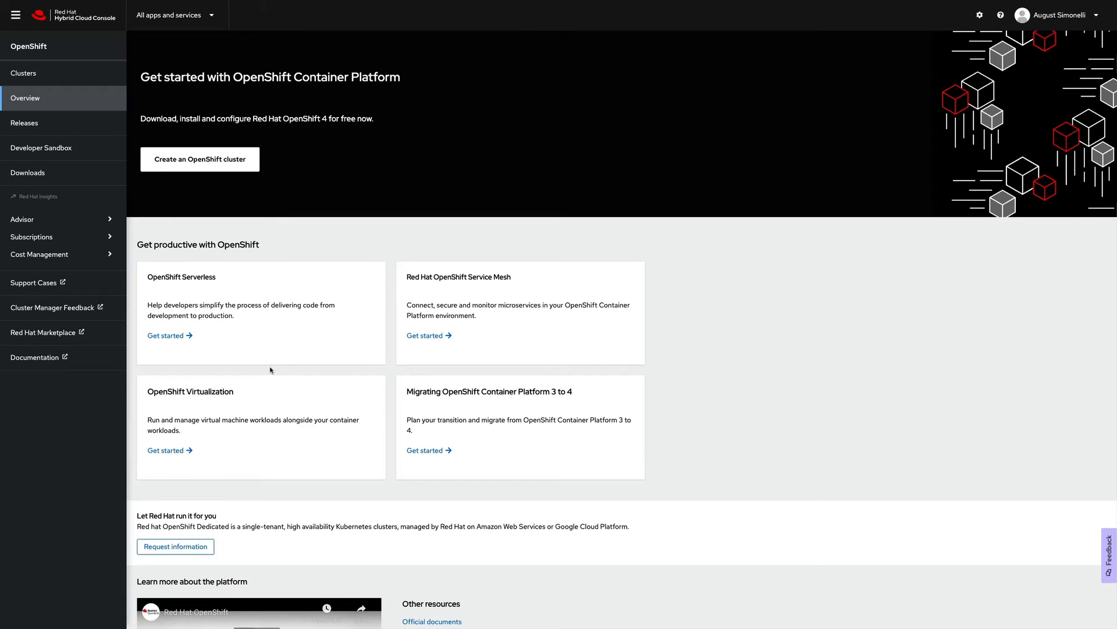
- Start an OpenShift Dedicated cluster with Annual, Customer cloud subscription billing
click(195, 165)
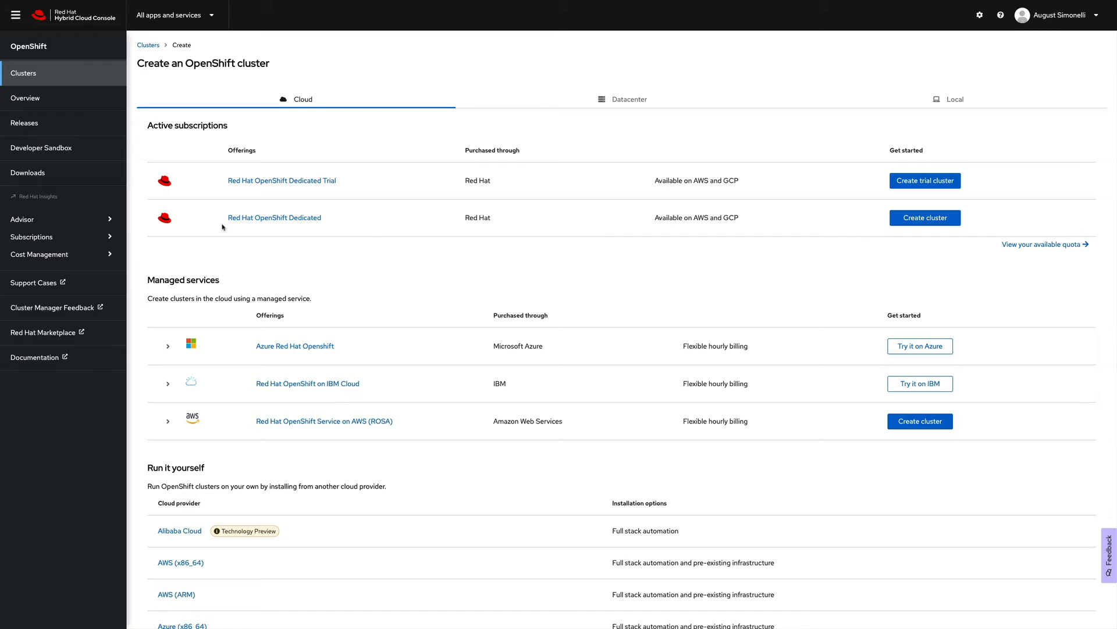
click(905, 219)
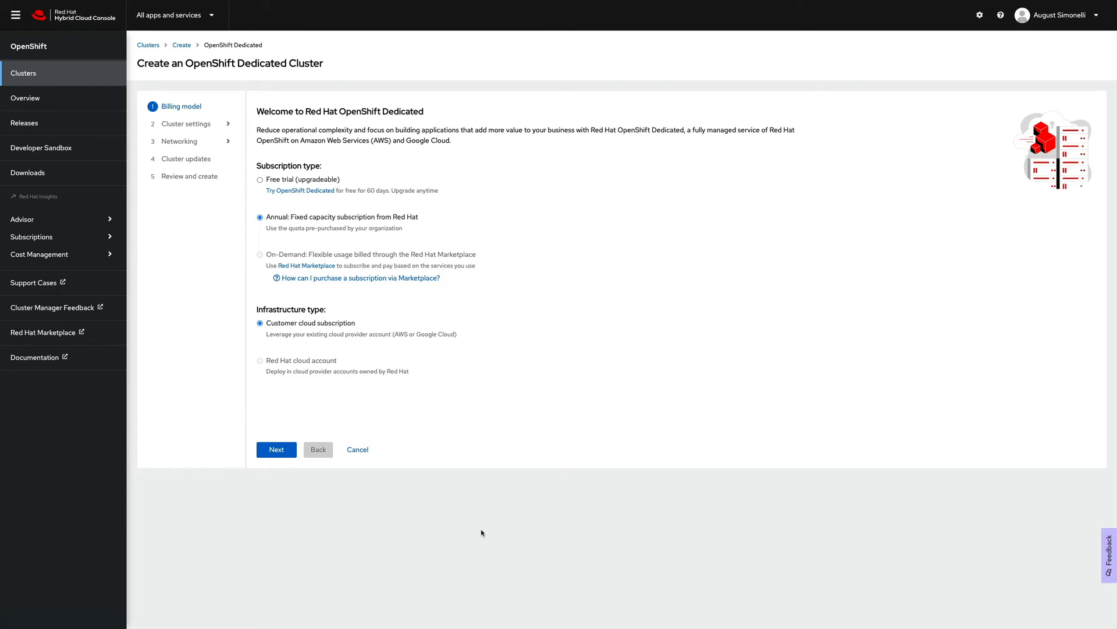
click(276, 451)
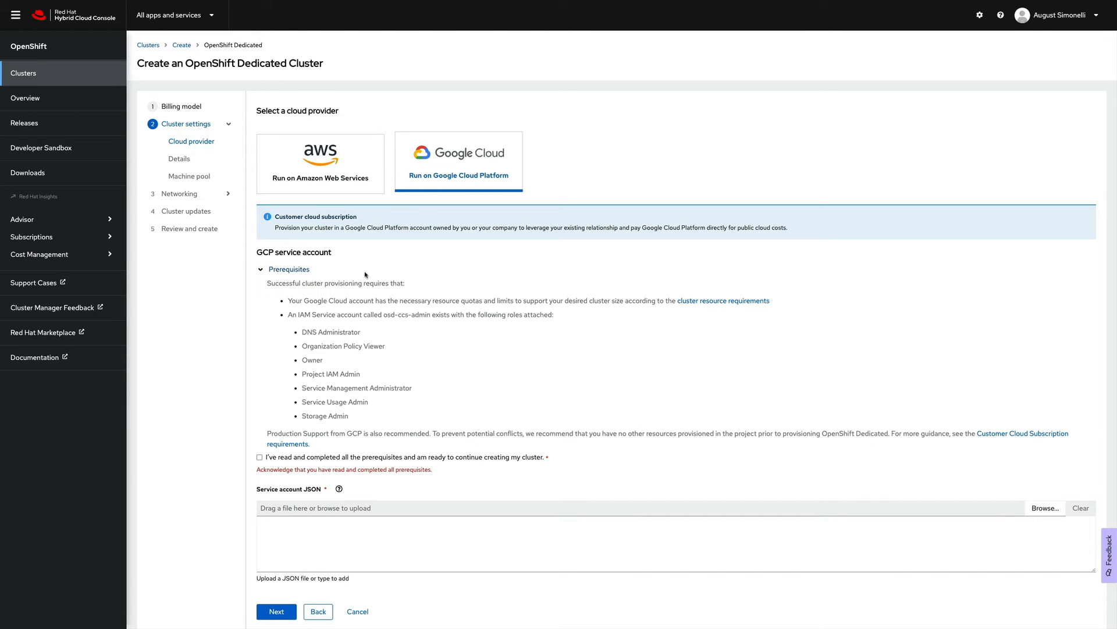
- Confirm the prerequisites and upload the service account's JSON key file
click(259, 458)
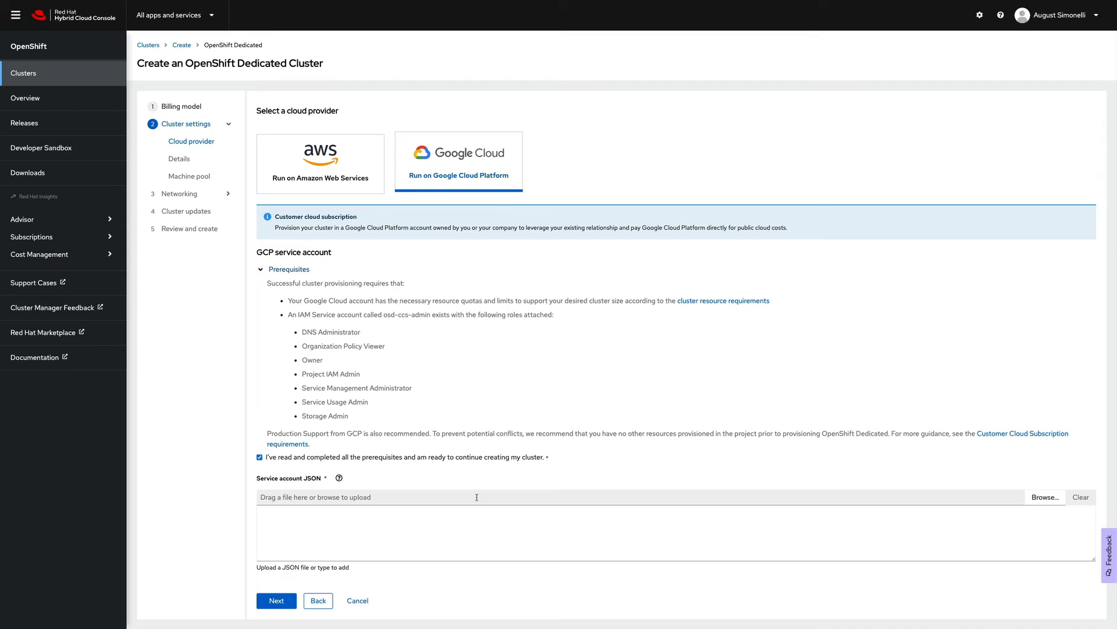
click(839, 521)
click(1038, 499)
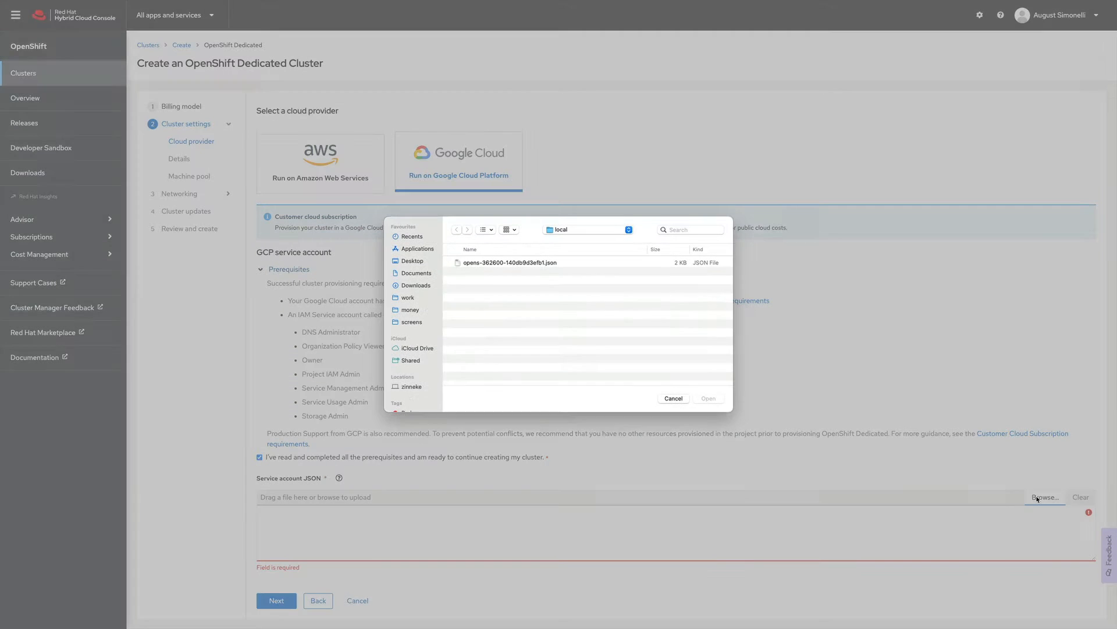
click(503, 265)
click(706, 400)
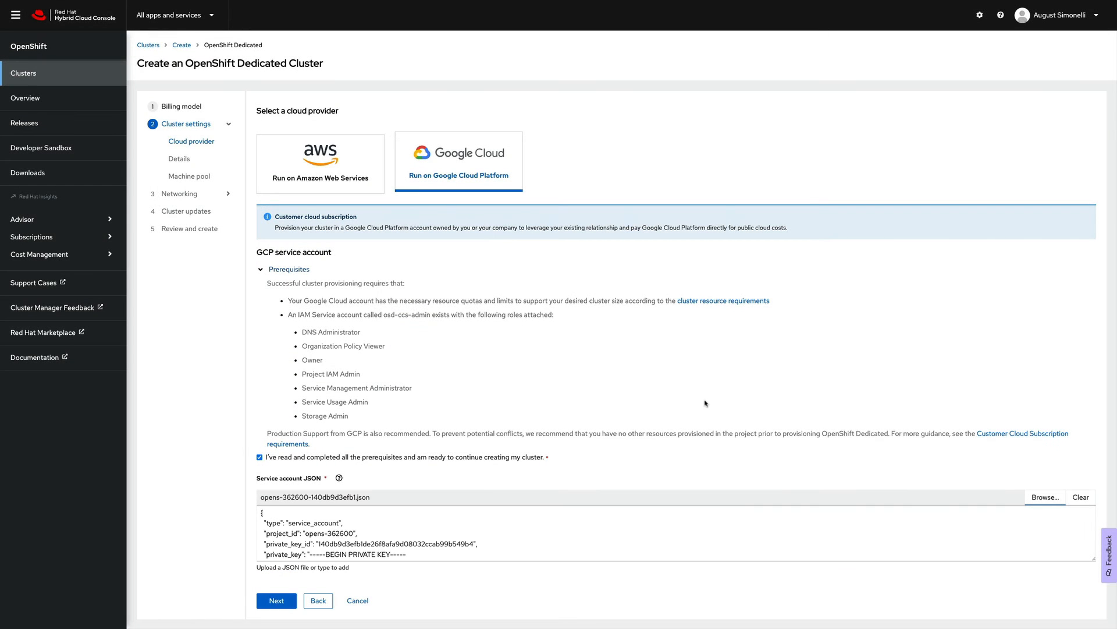
click(277, 600)
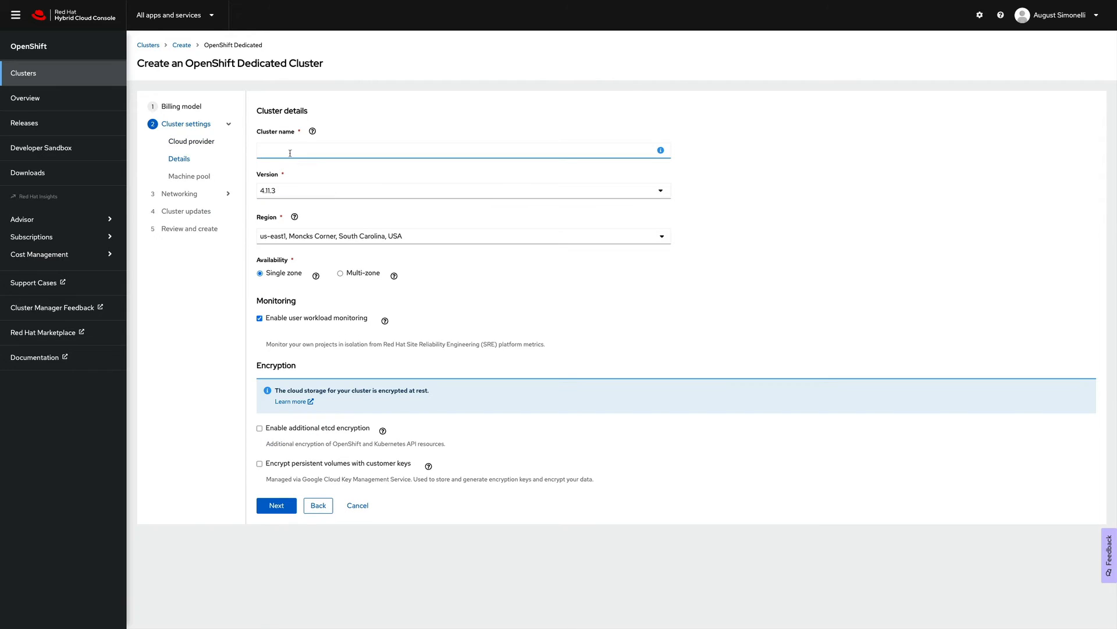
- Name the cluster myosdongcp with version 4.11.3, region us-east1, single zone
text(myosdongcp)
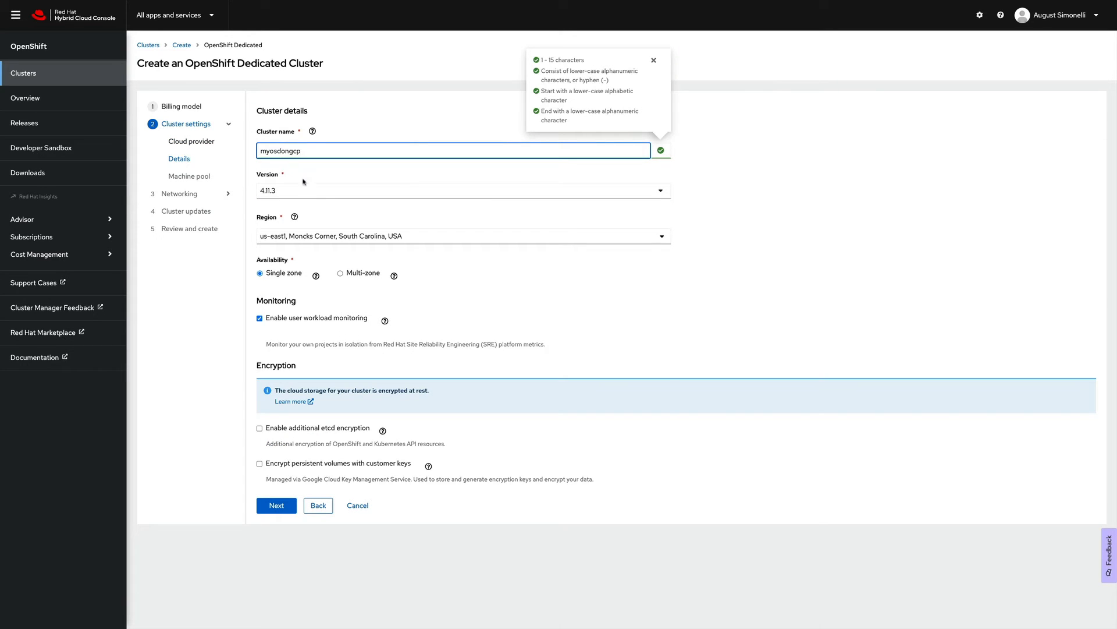
click(304, 185)
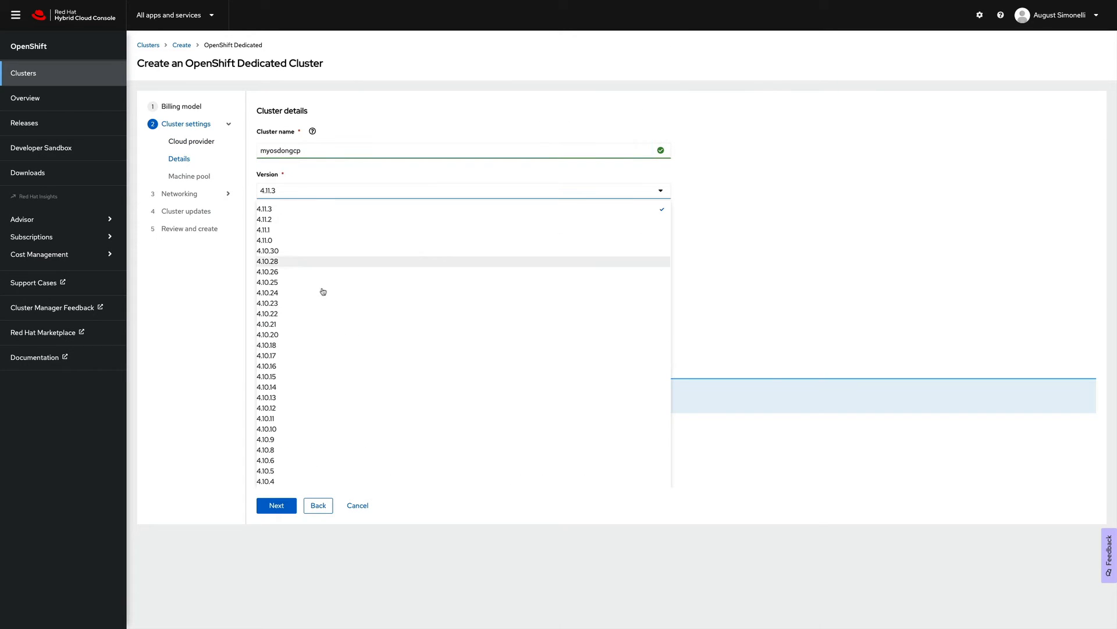
click(319, 192)
click(330, 236)
click(330, 236)
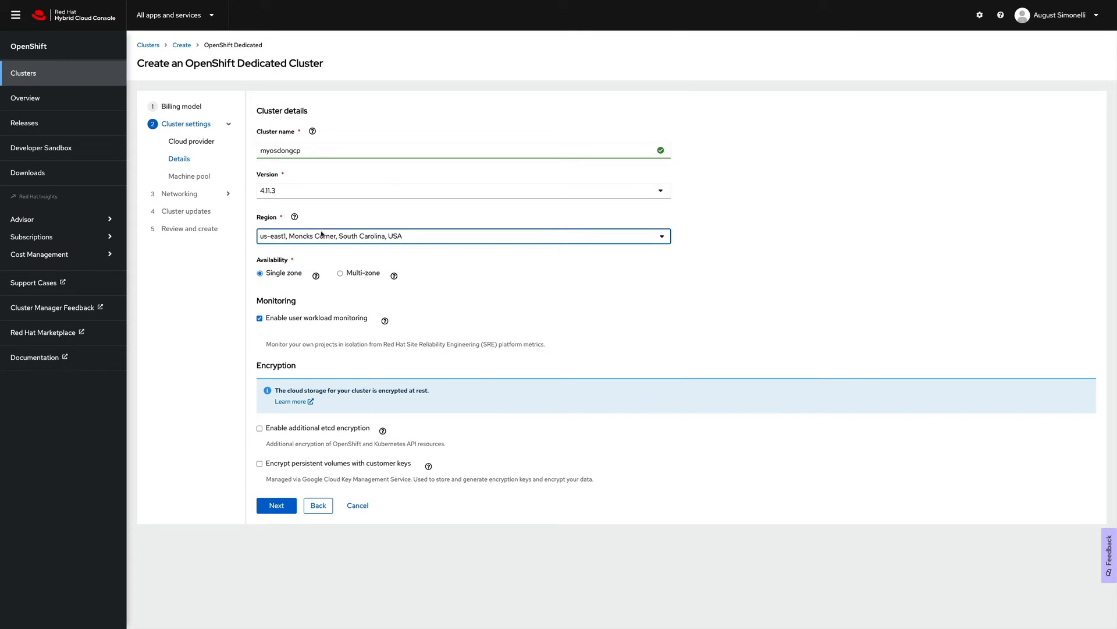
click(261, 274)
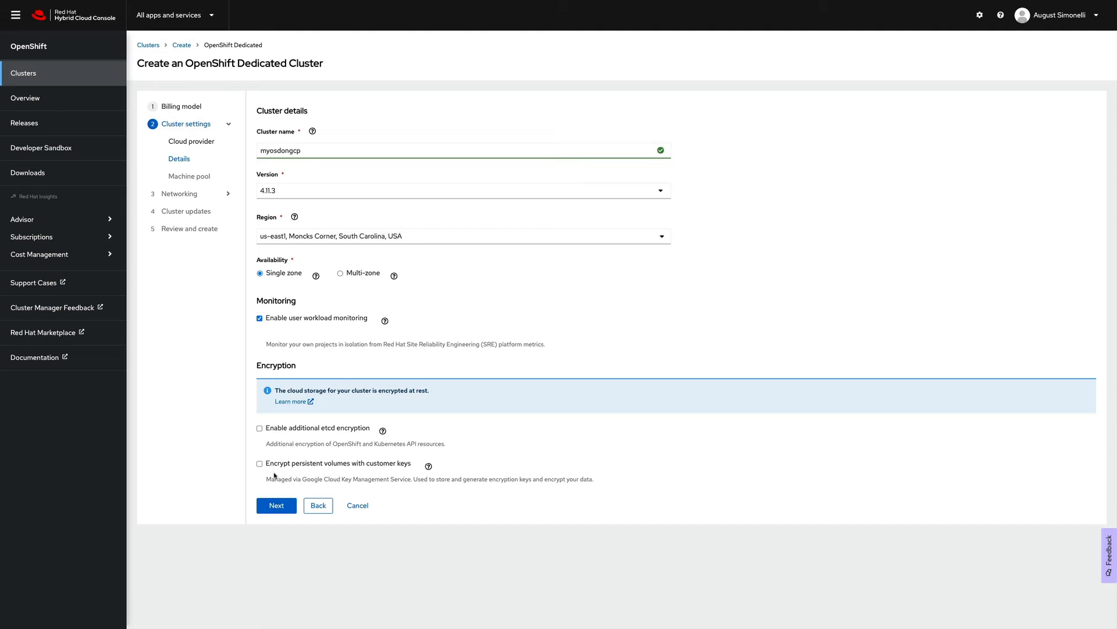
click(277, 506)
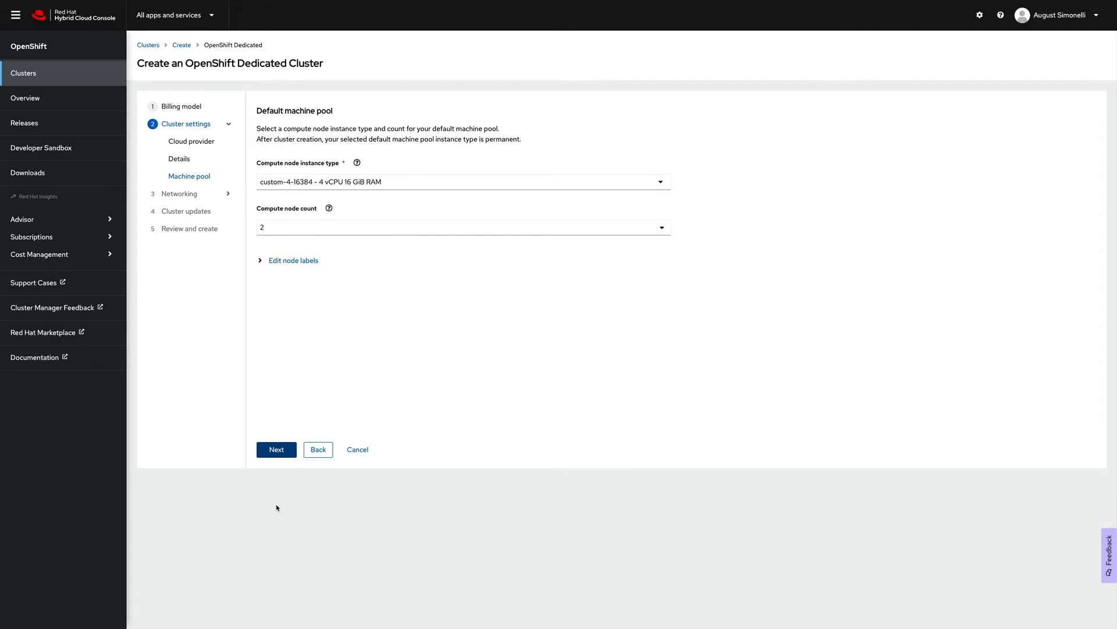
- Use 2 custom-4-16384 compute nodes labelled environment=development
click(391, 185)
click(391, 187)
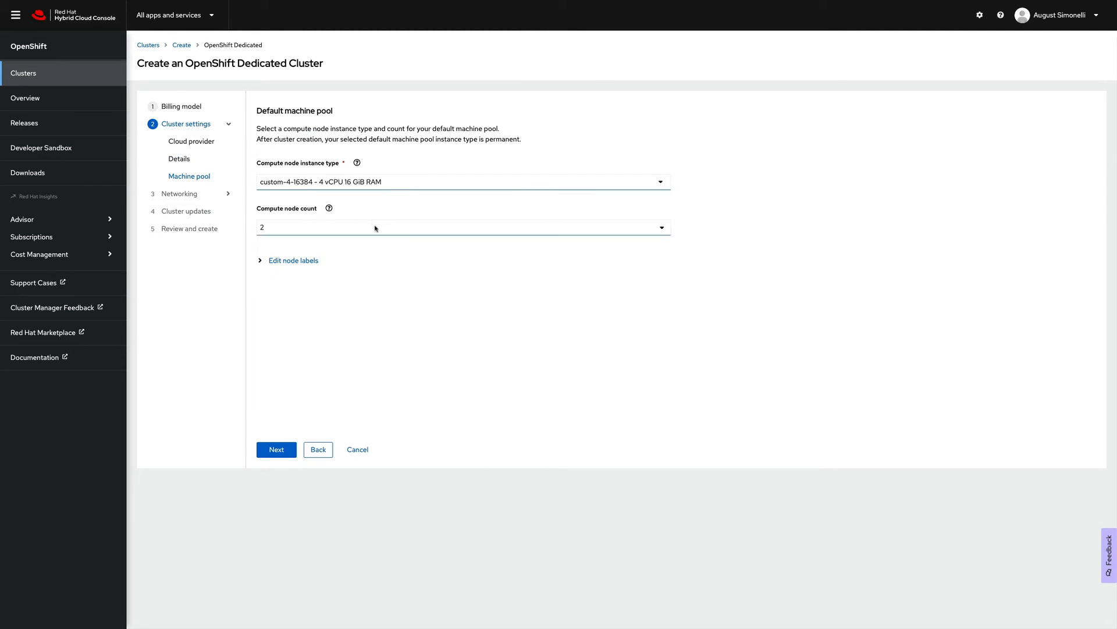
click(374, 227)
click(374, 227)
click(281, 262)
click(304, 321)
click(321, 342)
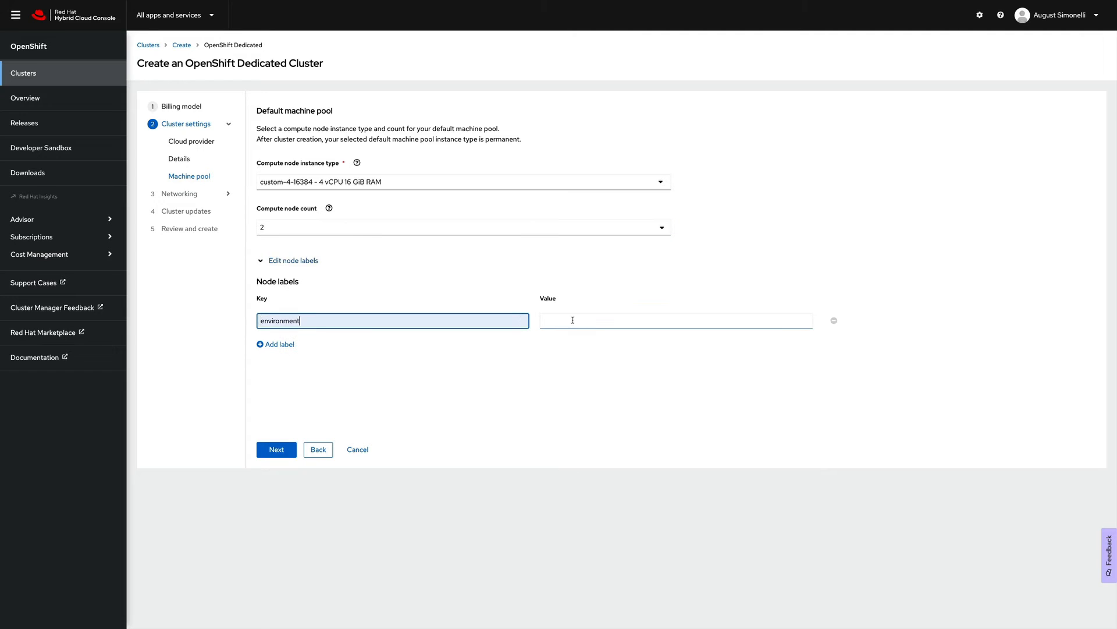
click(572, 320)
click(589, 342)
click(282, 451)
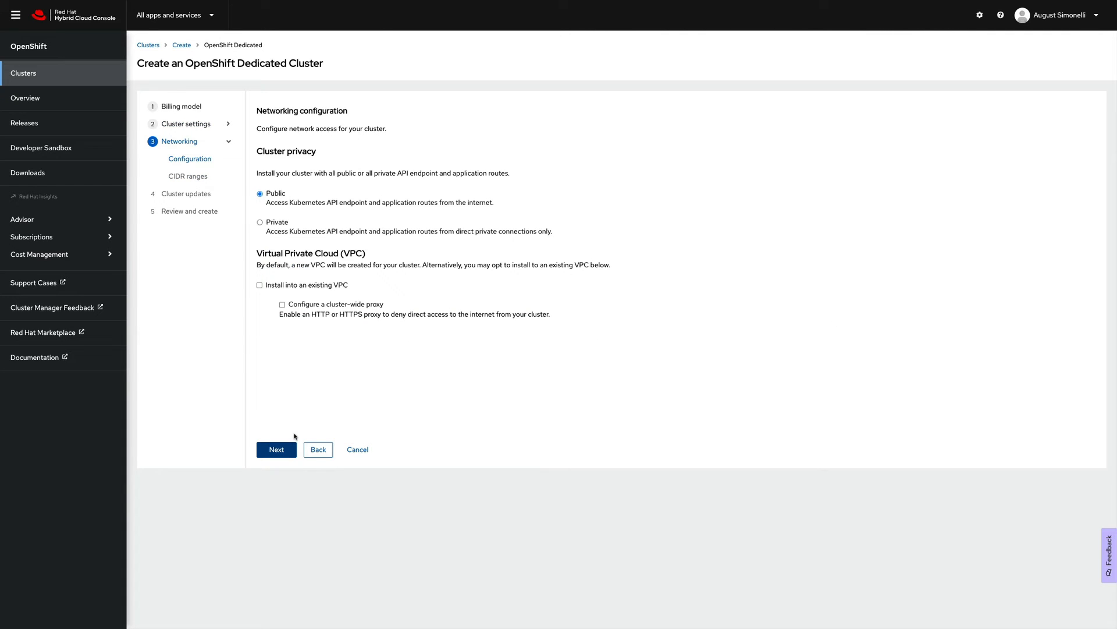
- Keep the cluster public in a new VPC with default CIDR ranges
click(260, 223)
click(260, 193)
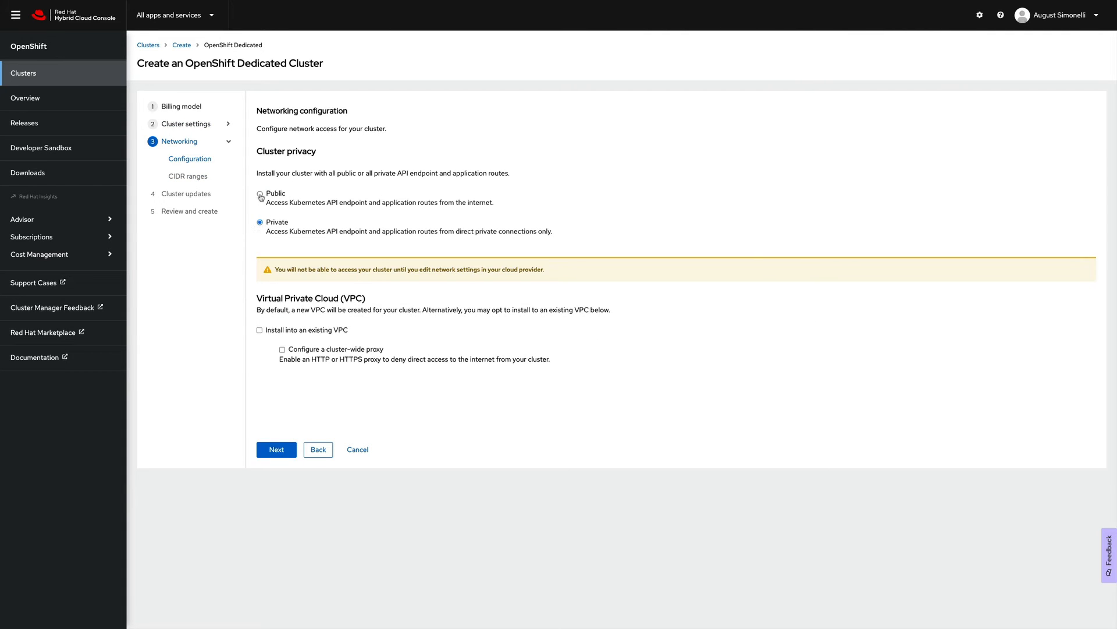
click(259, 285)
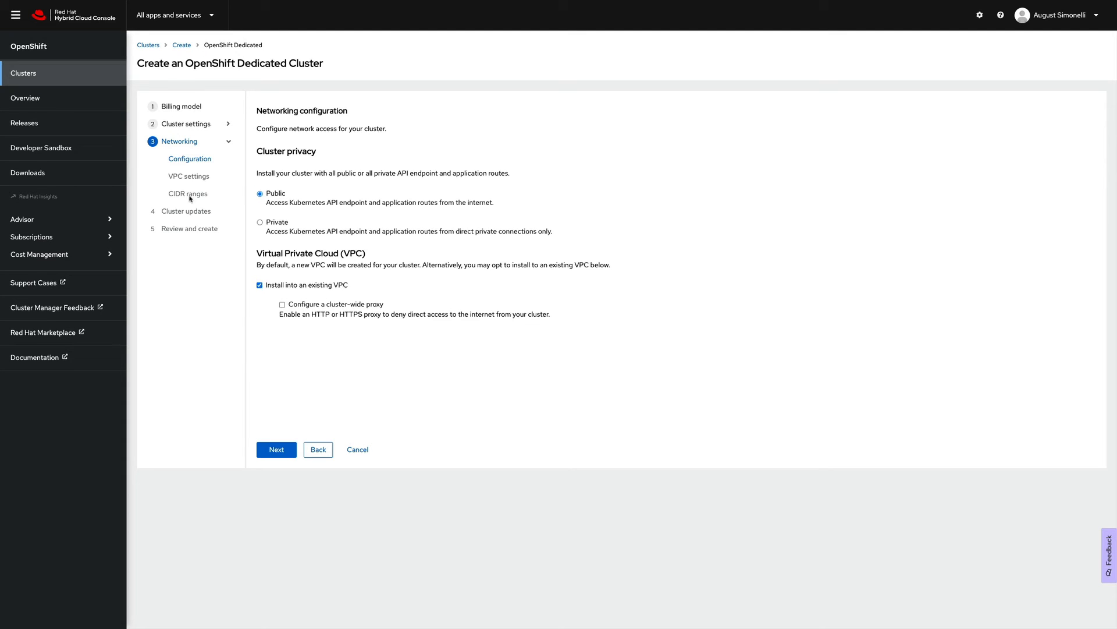
click(260, 285)
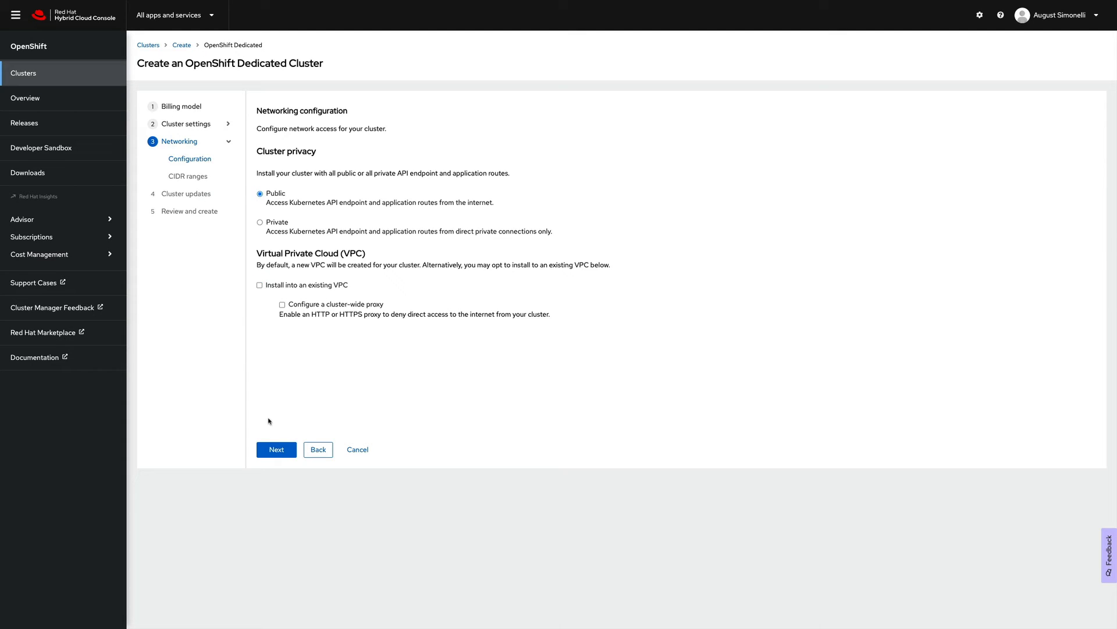
click(276, 450)
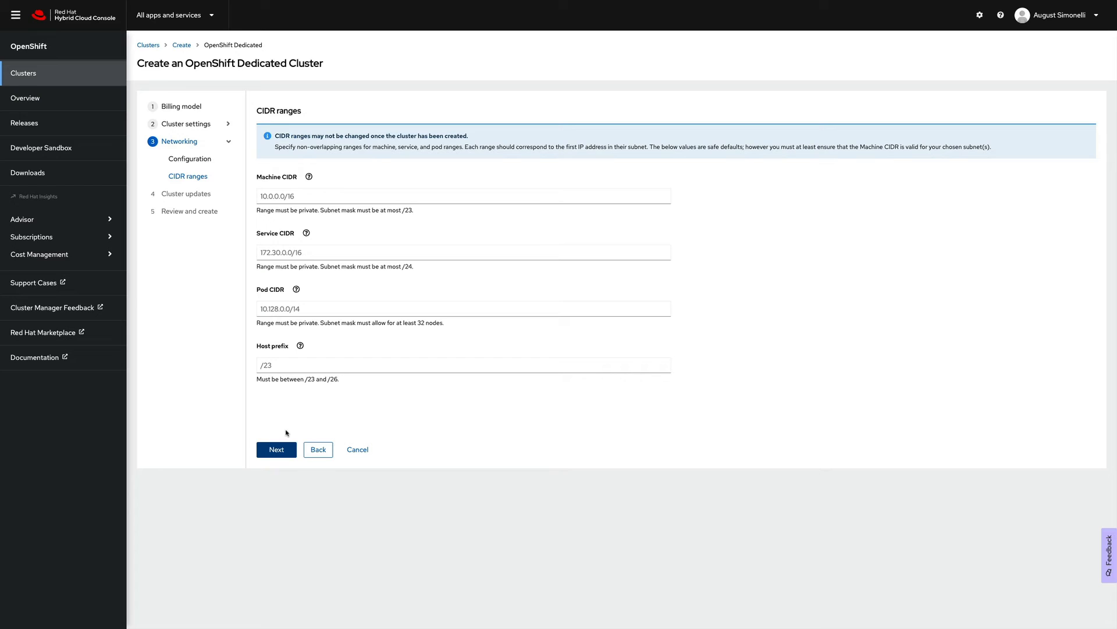
click(276, 450)
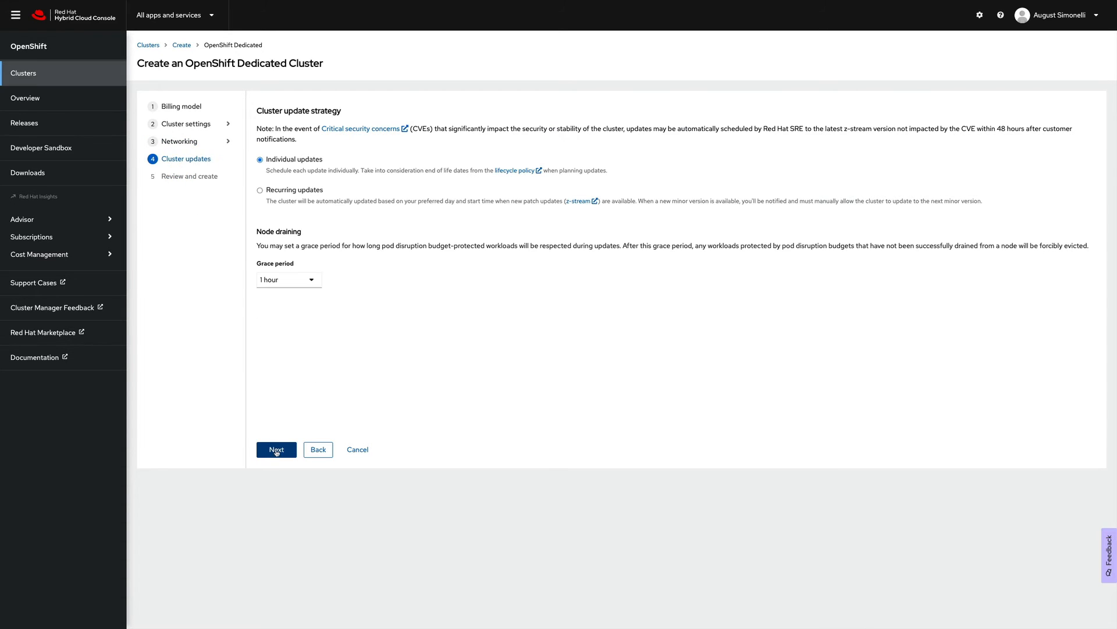
- Choose individual updates with a 2-hour node draining grace period
click(260, 191)
click(395, 260)
click(287, 314)
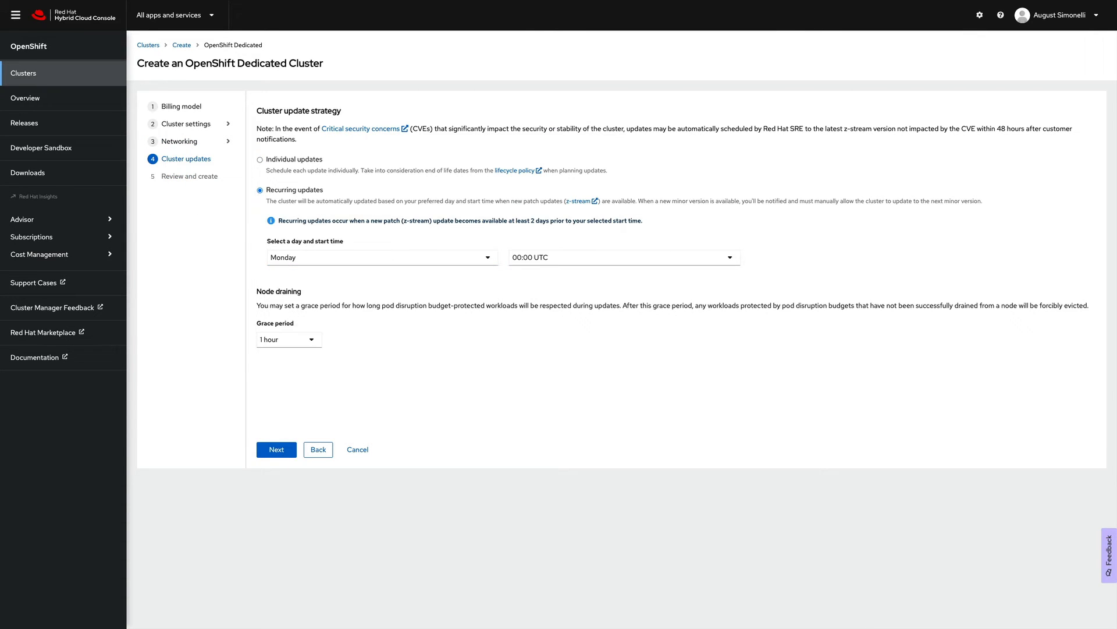
click(550, 258)
click(552, 297)
click(260, 161)
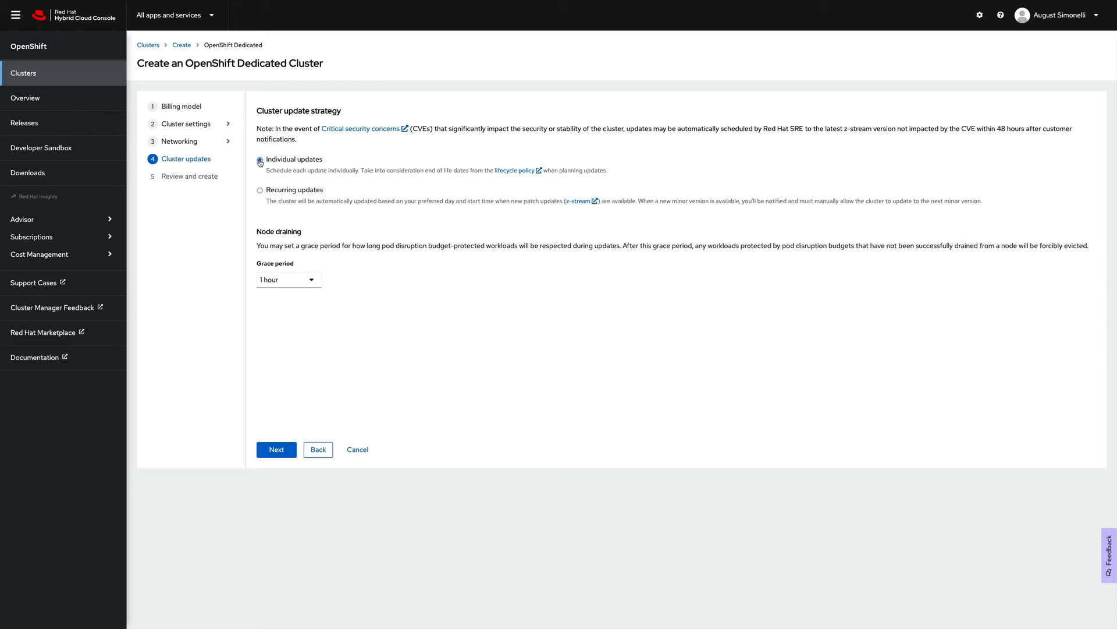
click(307, 280)
click(289, 223)
click(277, 450)
scroll(530, 400, down, 1)
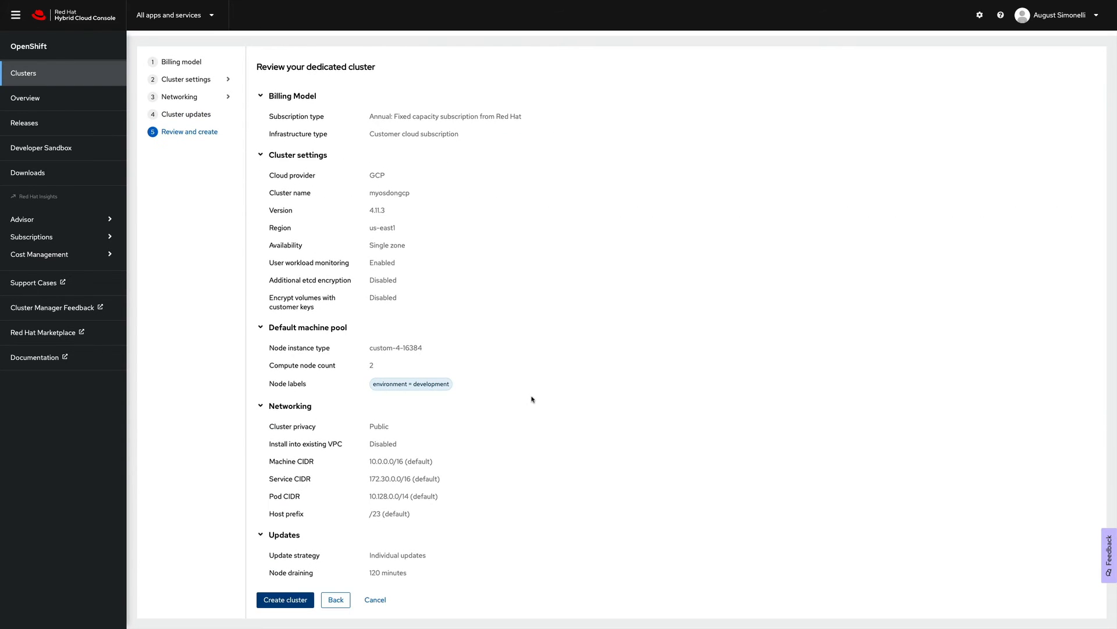
- Create the myosdongcp cluster and view its installation log
click(284, 600)
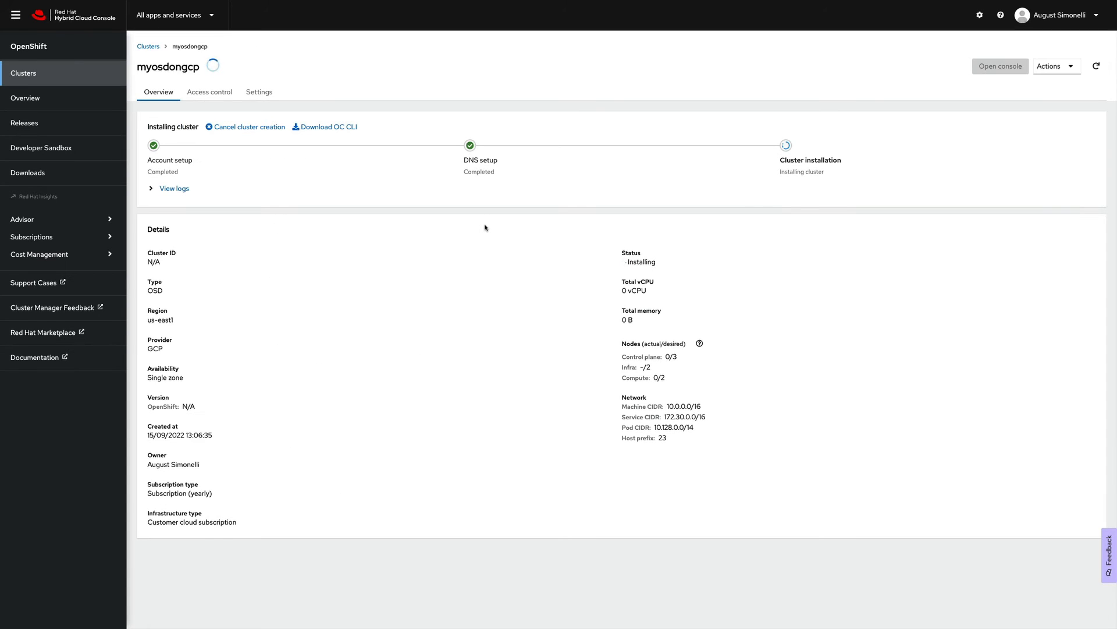
click(151, 192)
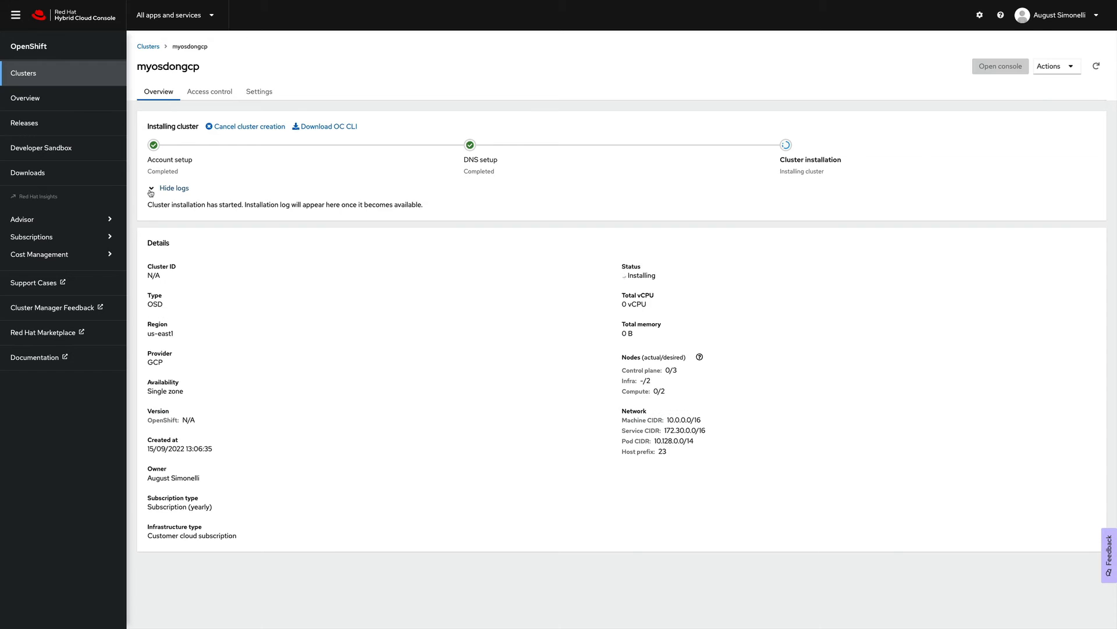
scroll(436, 263, down, 2)
scroll(435, 262, up, 4)
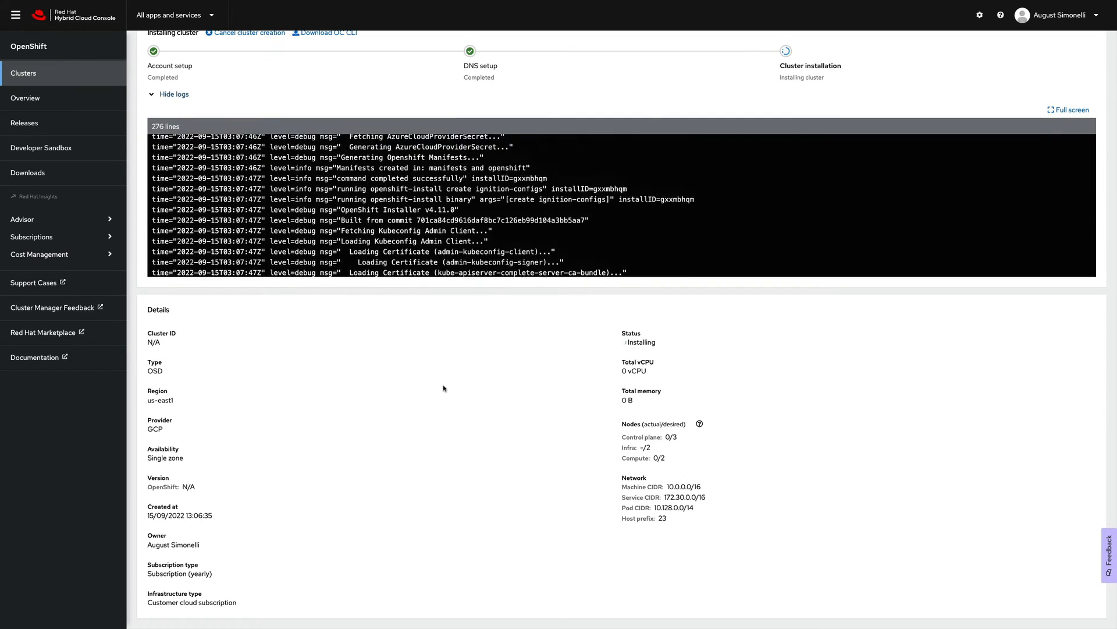
scroll(446, 388, up, 2)
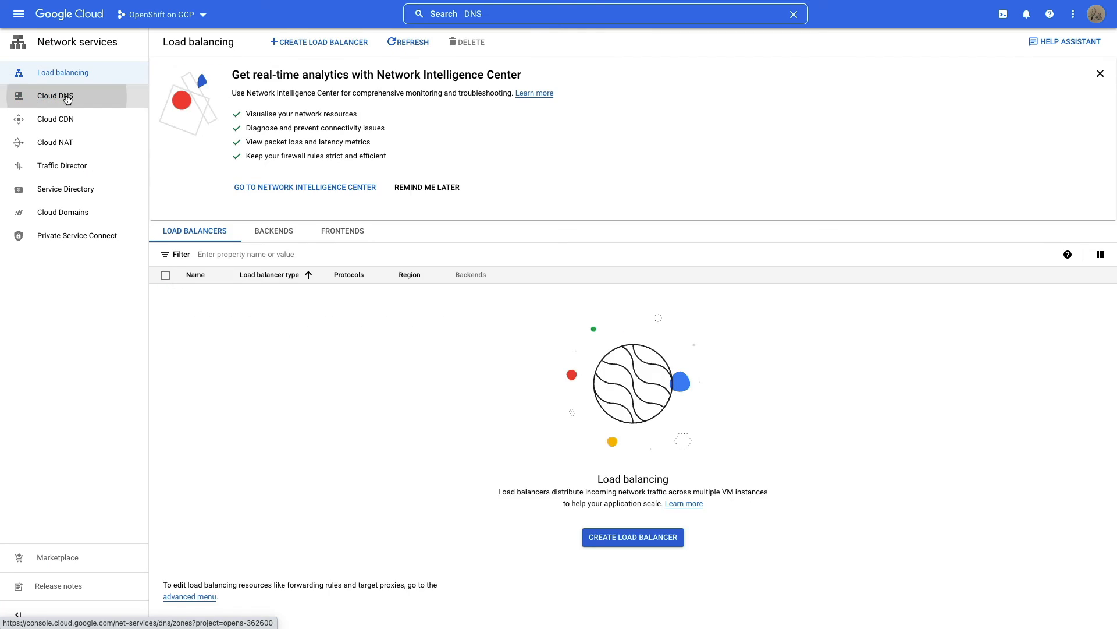
click(67, 99)
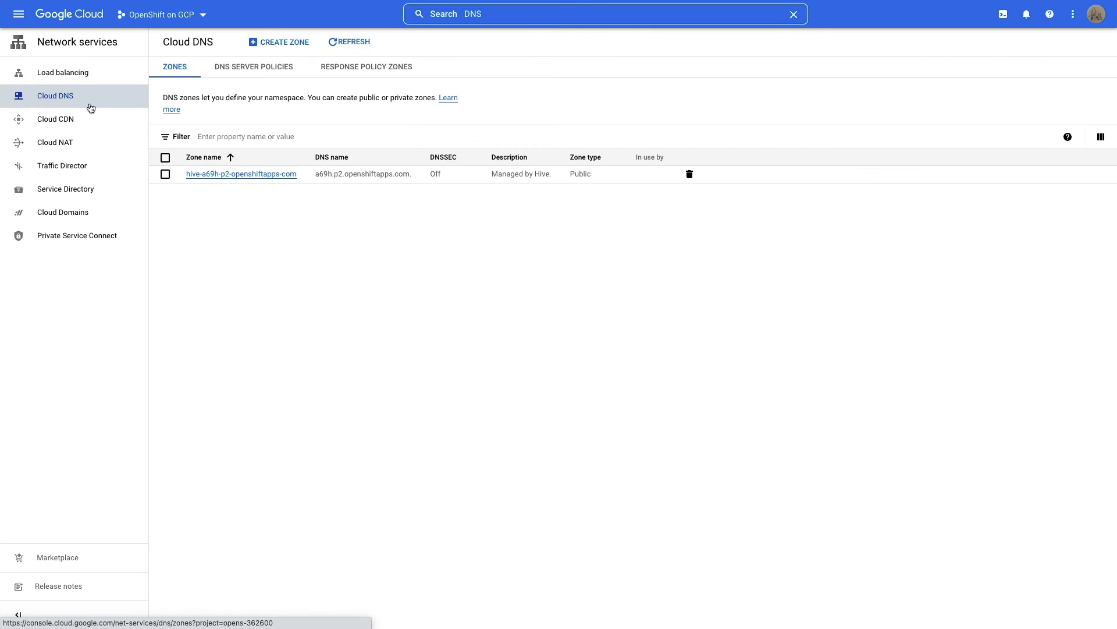
- Inspect the cluster's Cloud DNS zone record sets and the refreshed VPC firewall rules
click(239, 174)
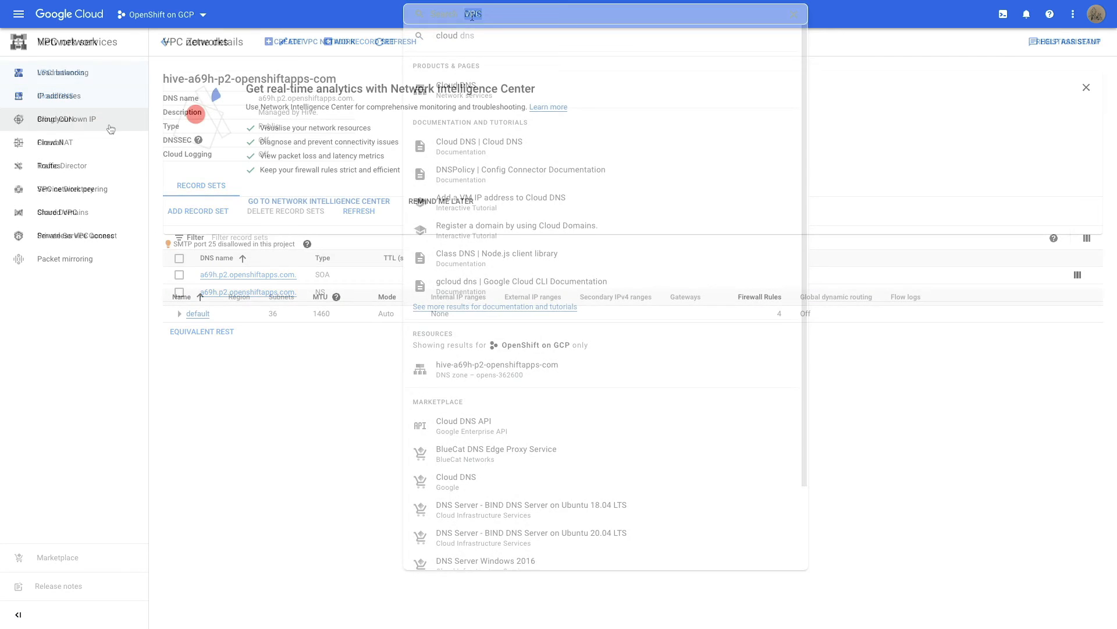
click(50, 146)
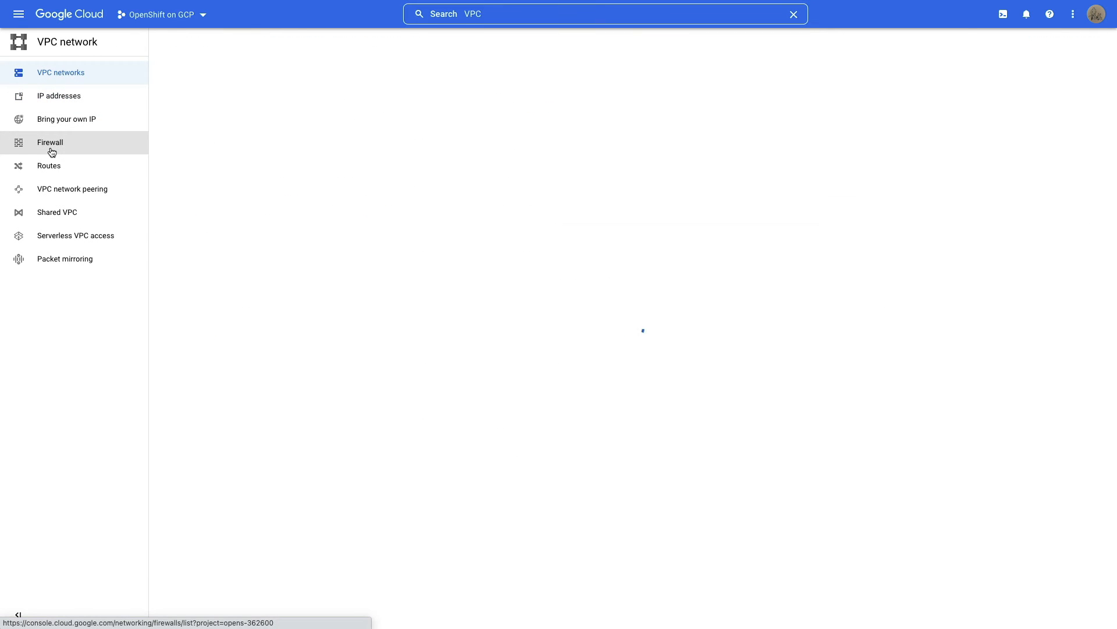
scroll(362, 338, down, 1)
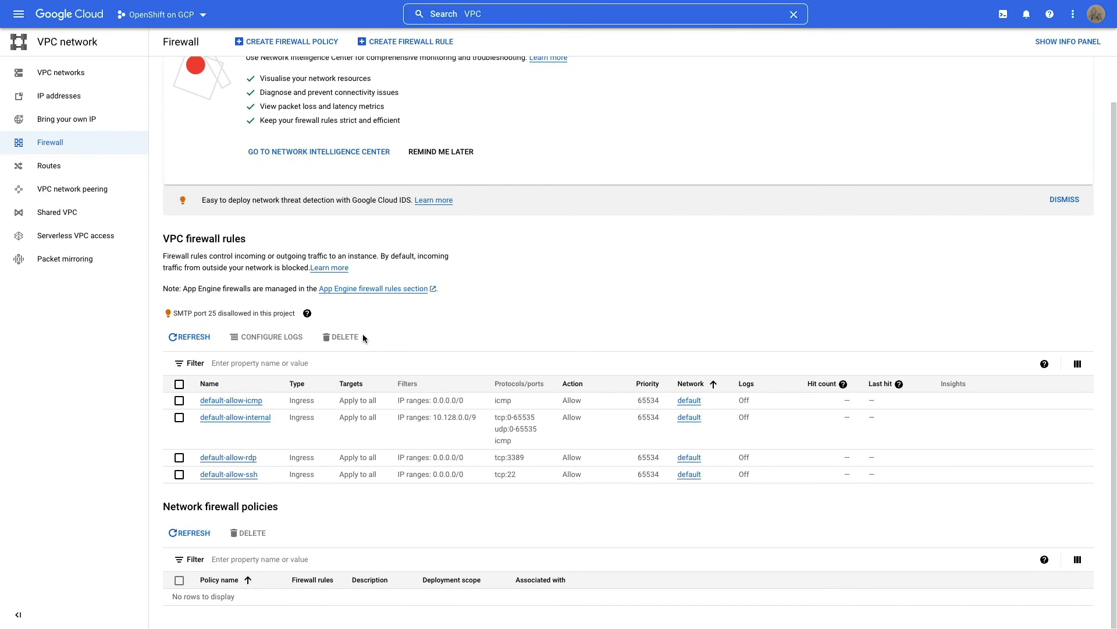
click(189, 337)
scroll(282, 425, down, 2)
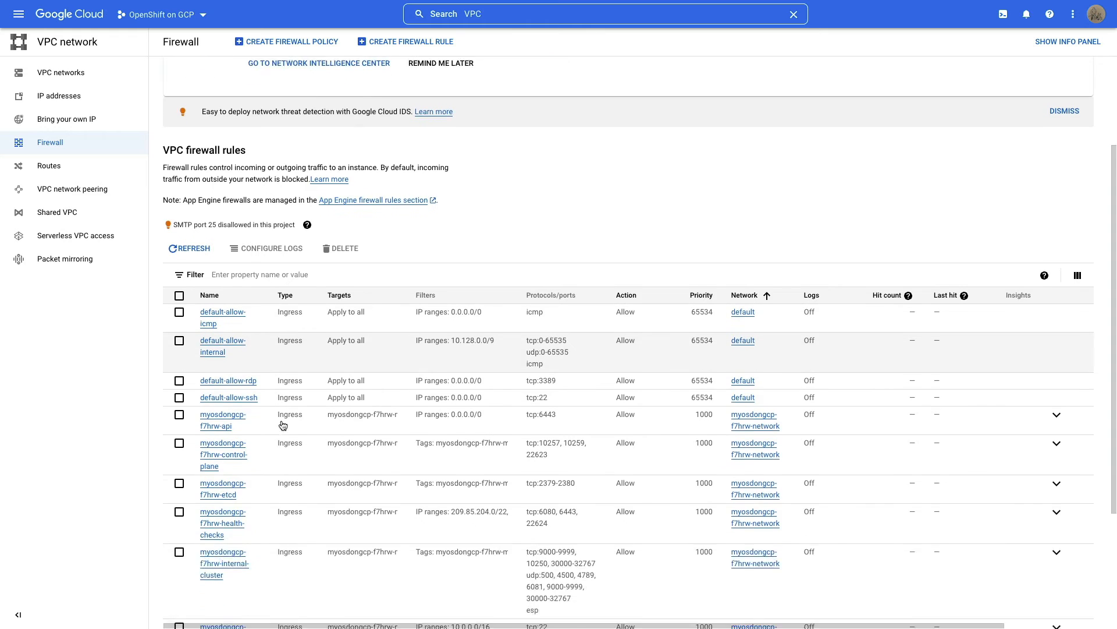
scroll(284, 425, down, 2)
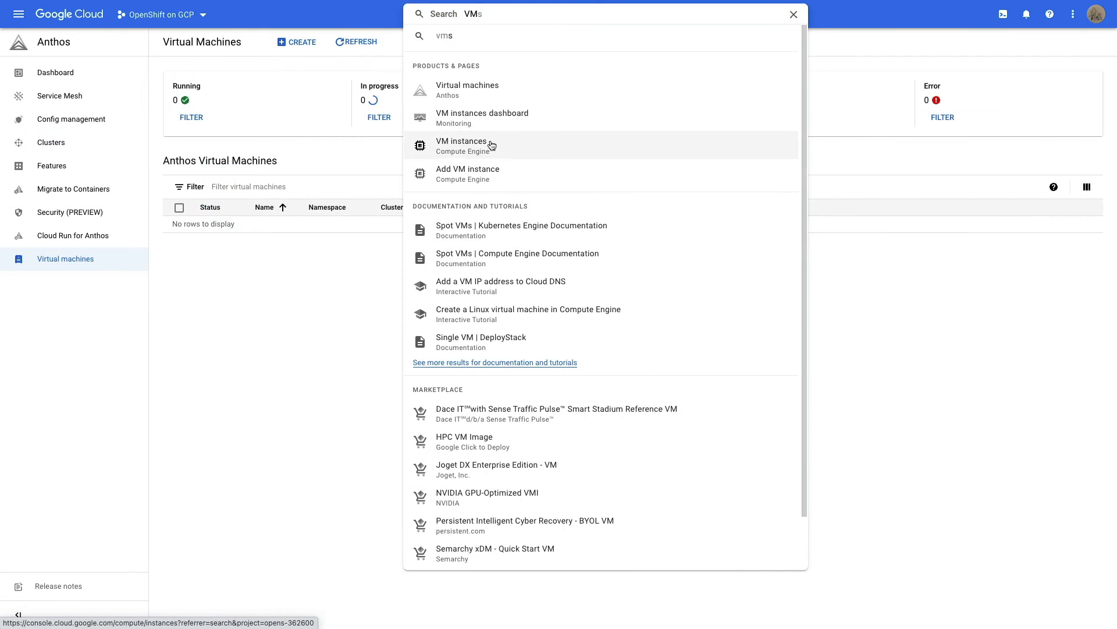
- Check the VM instances and myosdongcp-f7hrw-network subnets, then return to the firewall rules
click(491, 141)
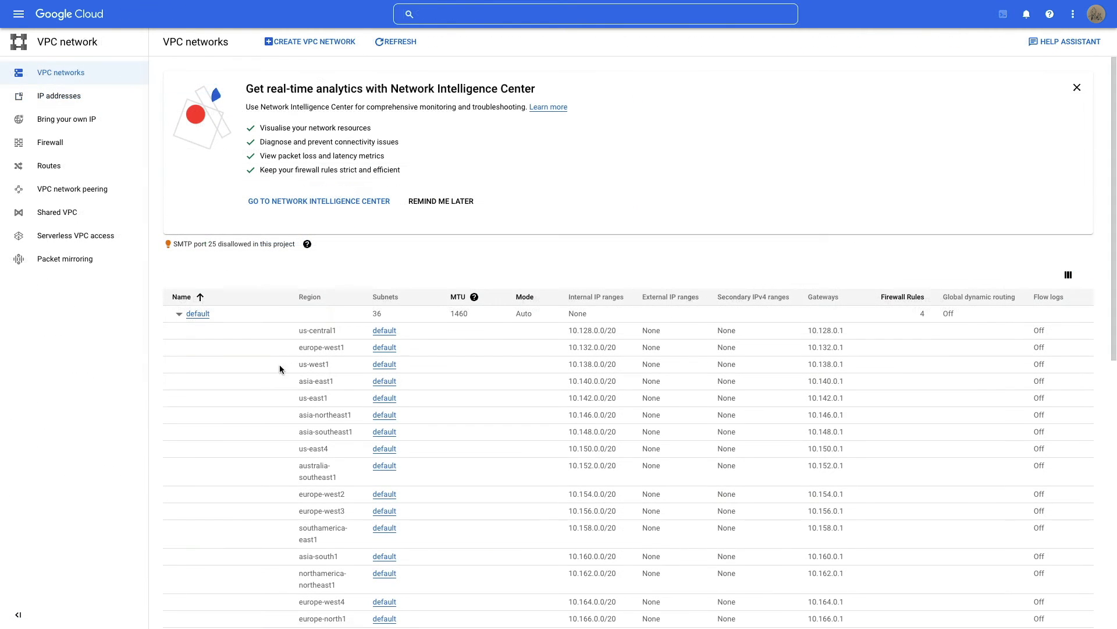
click(179, 313)
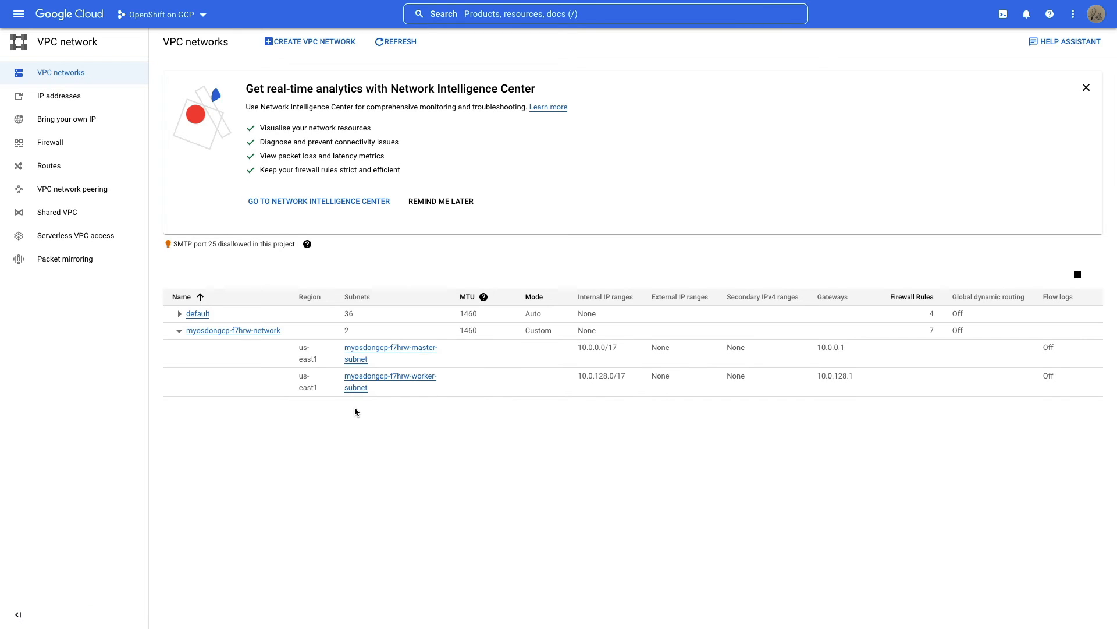
click(258, 334)
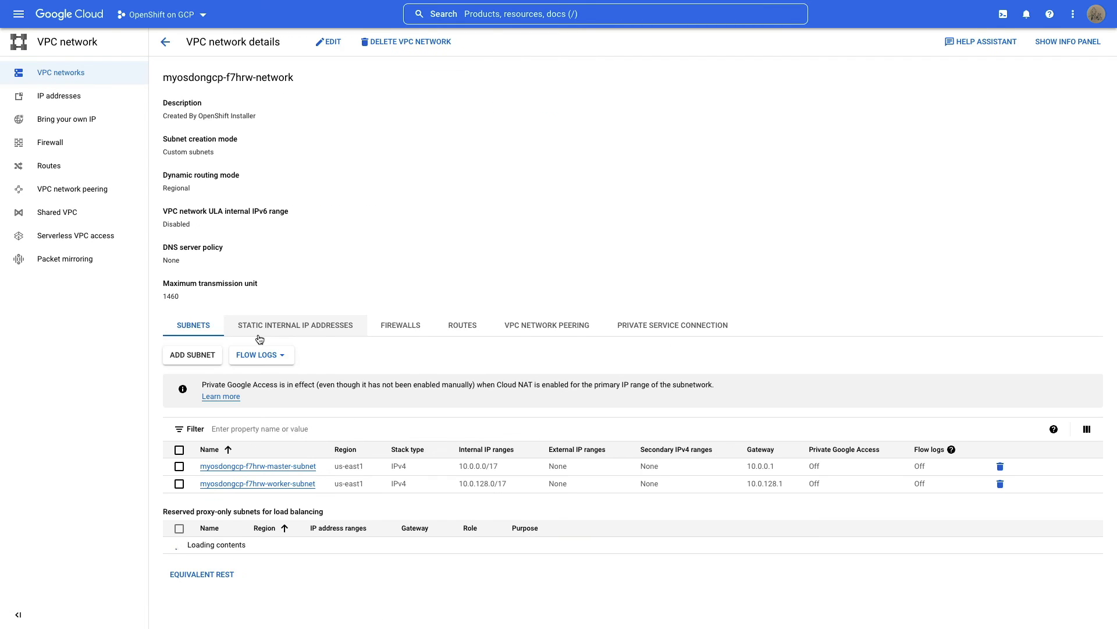
click(70, 146)
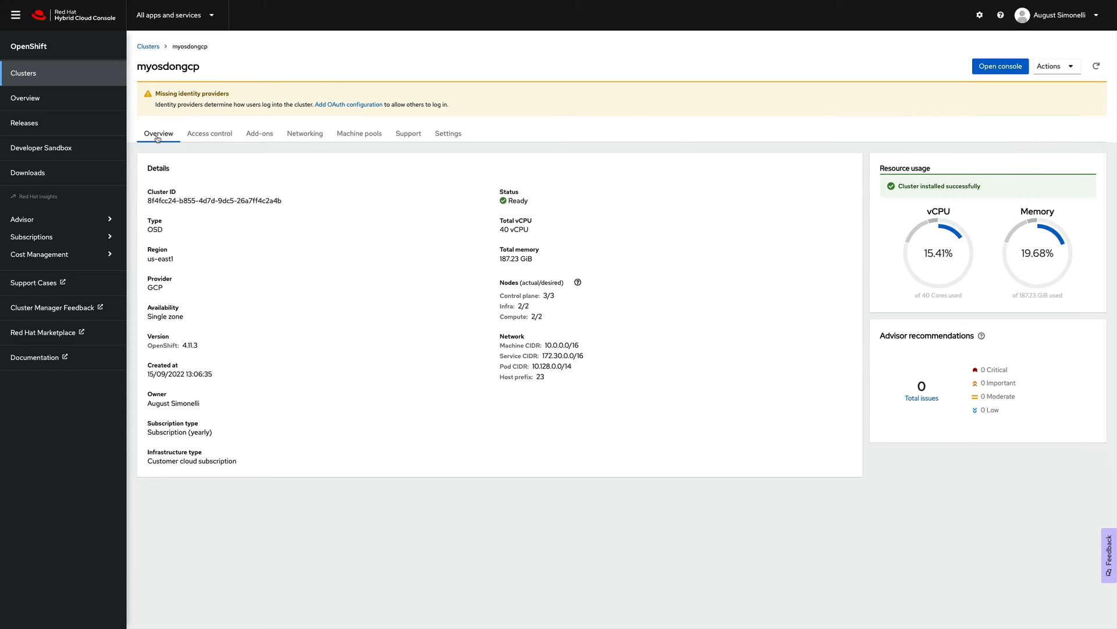
click(202, 137)
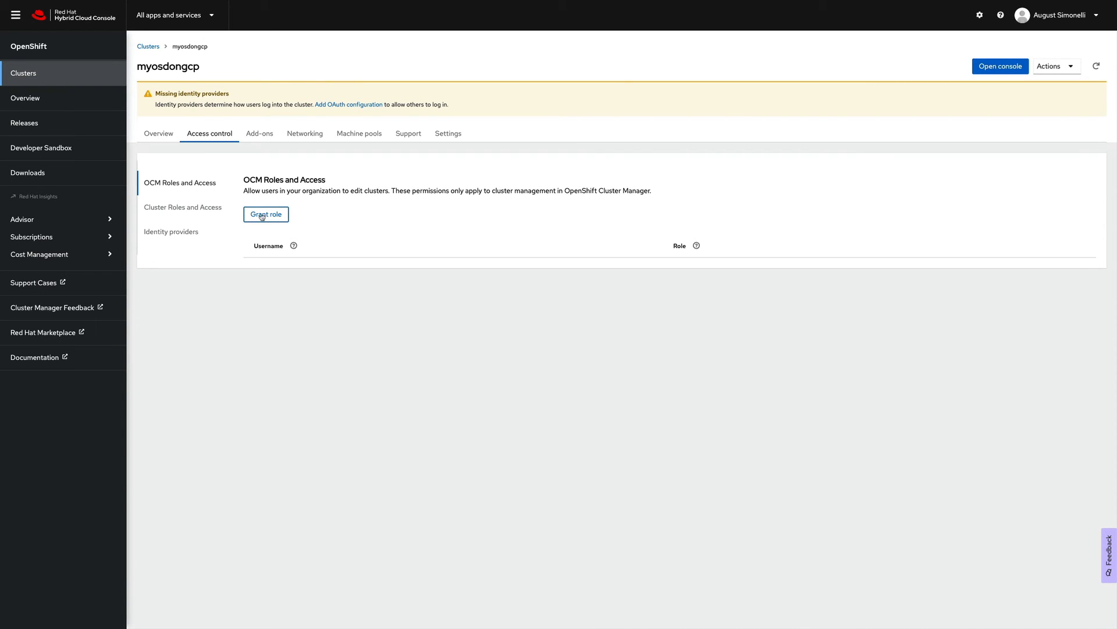
- Grant a Red Hat login the Cluster Editor OCM role on myosdongcp
click(263, 215)
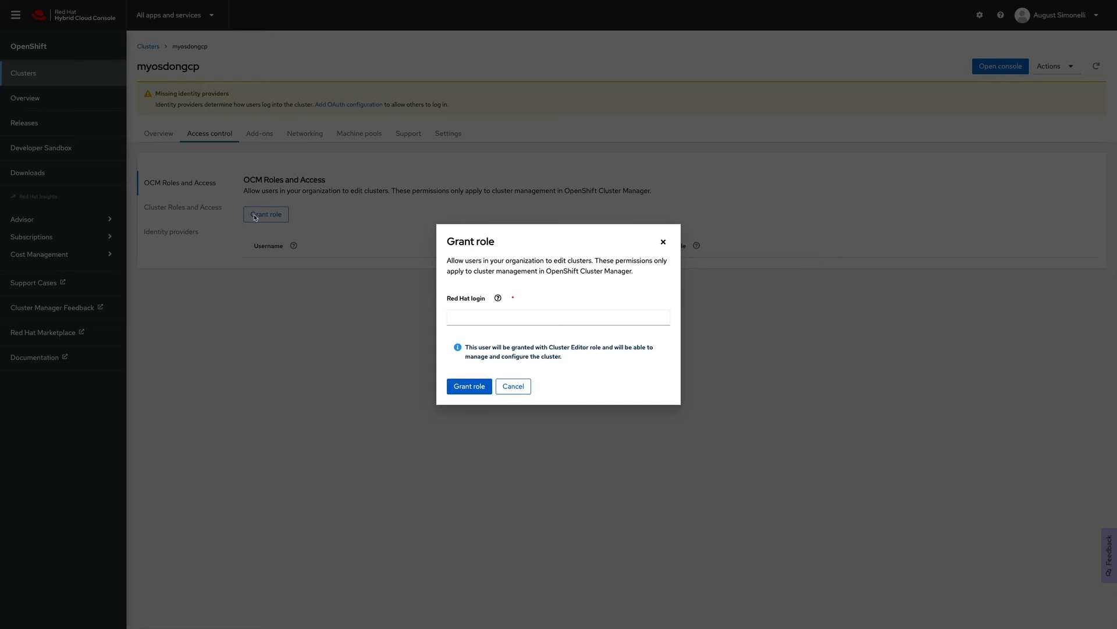
click(465, 317)
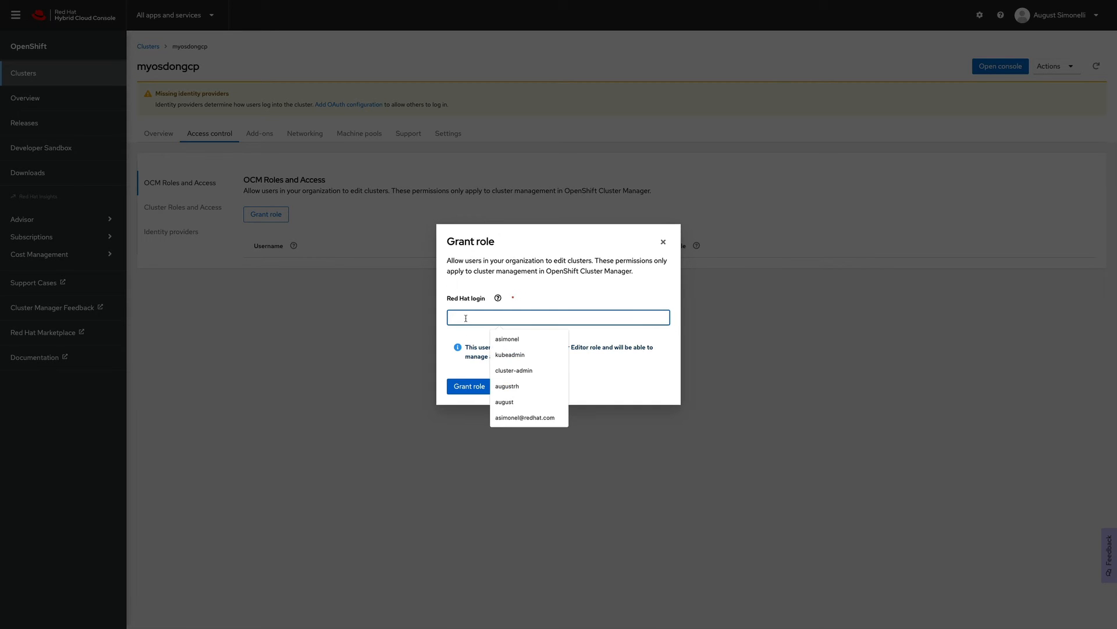
click(507, 386)
click(469, 386)
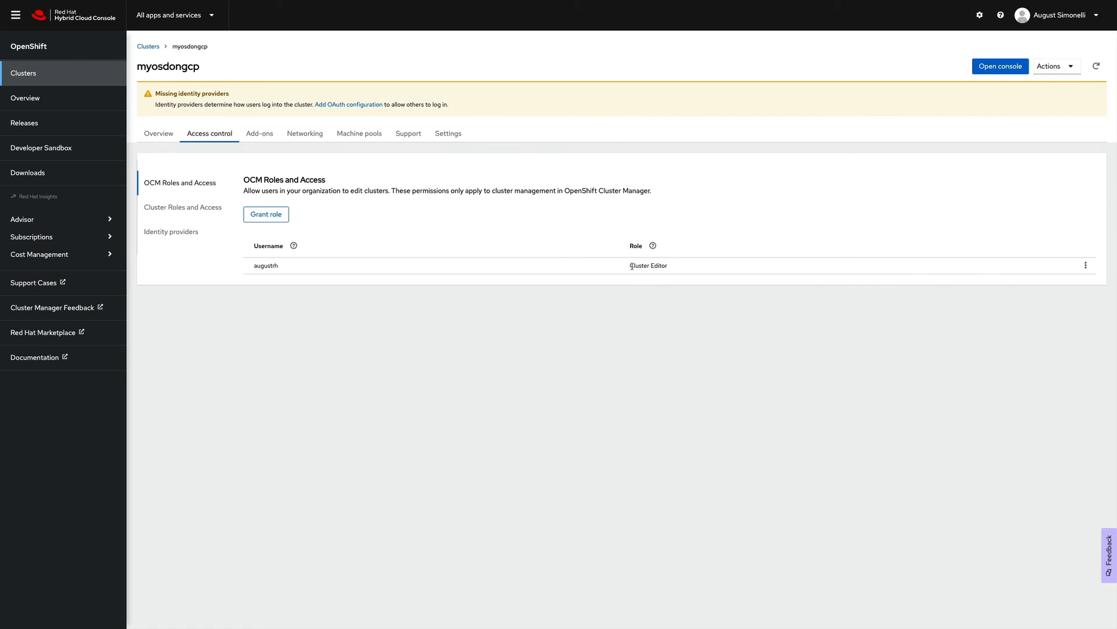
- Choose HTPasswd as the type for a new identity provider
click(189, 211)
click(185, 233)
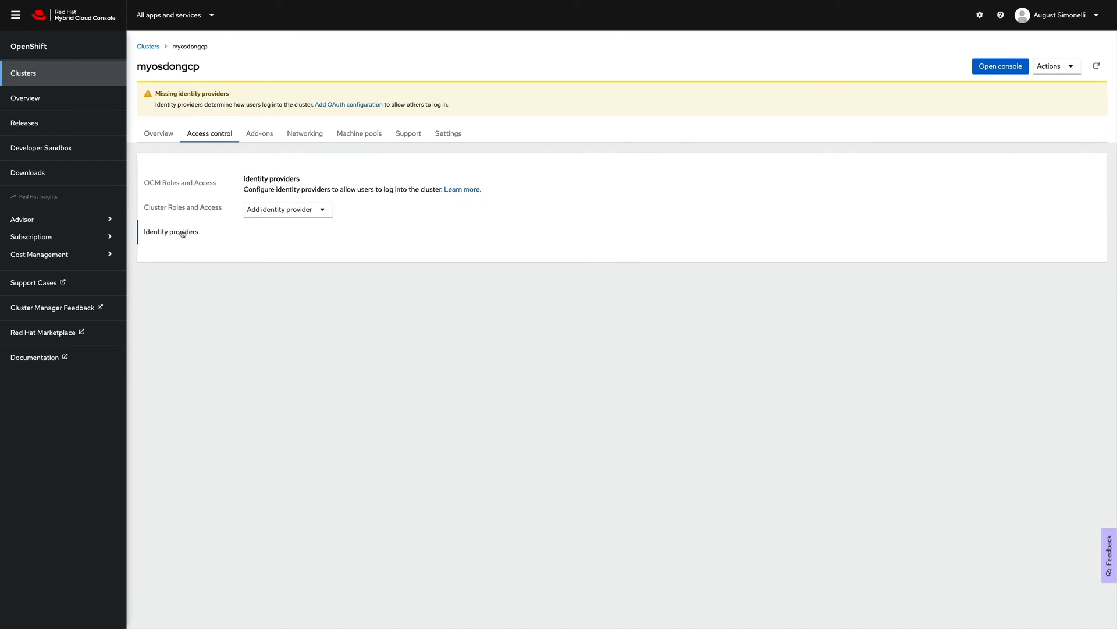
click(324, 210)
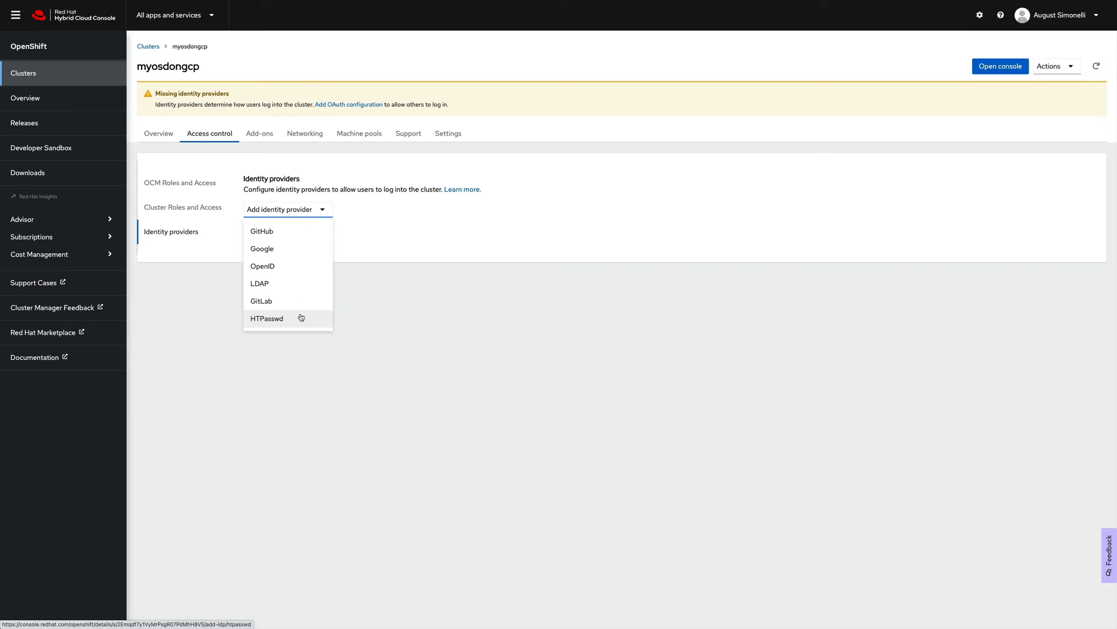
click(262, 325)
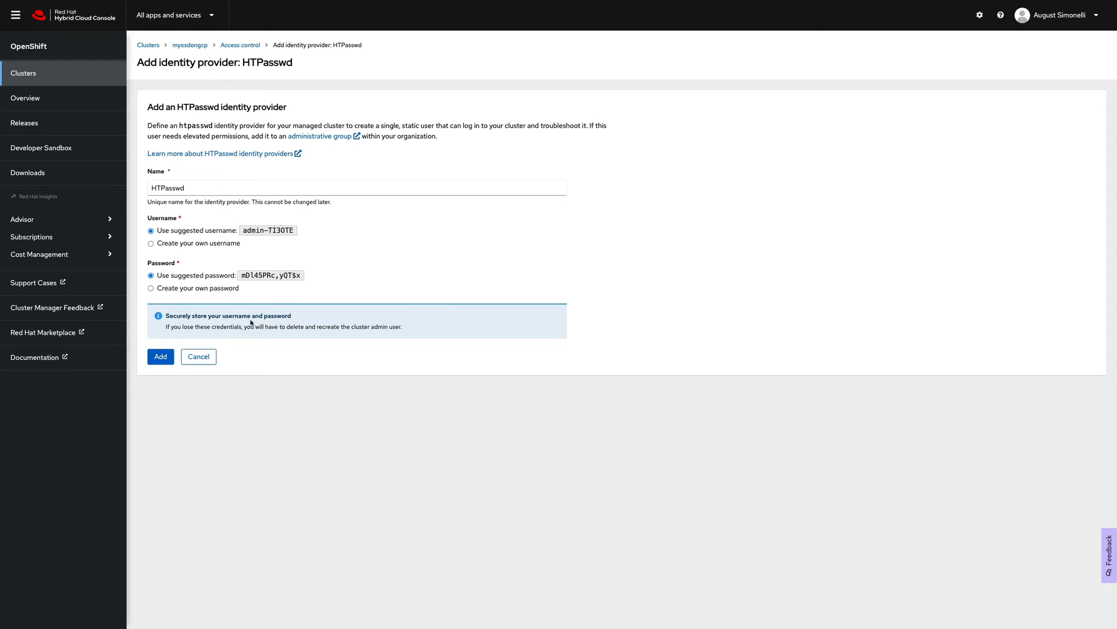
- Set a custom HTPasswd username, keep the suggested password, and add the provider
click(151, 243)
click(174, 259)
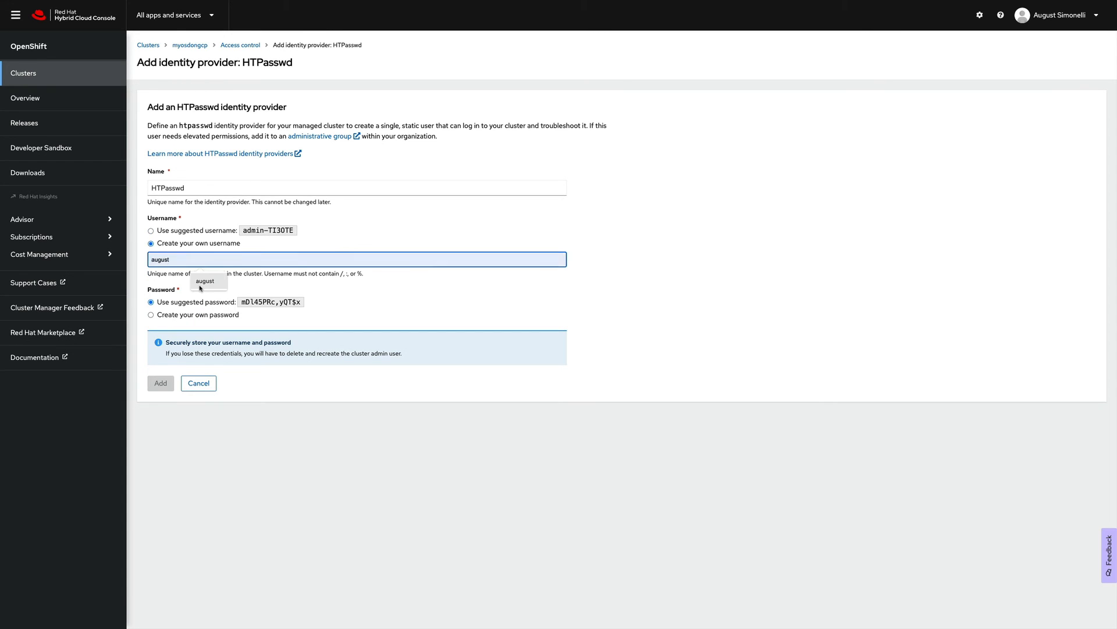
click(203, 283)
double_click(258, 301)
triple_click(258, 302)
click(258, 301)
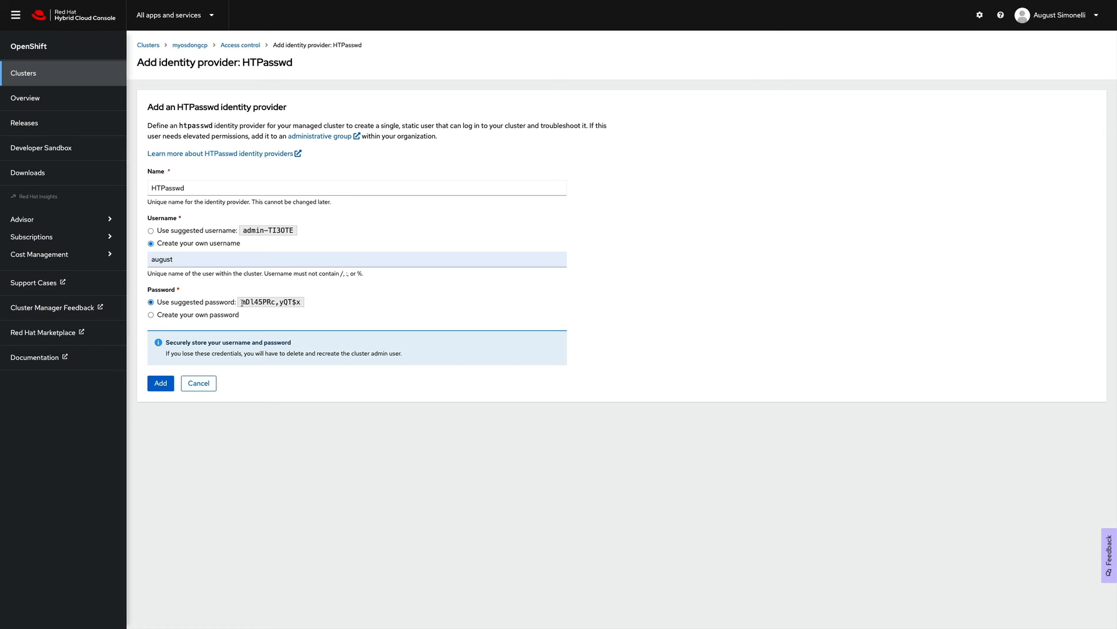
drag(241, 302, 301, 304)
click(301, 304)
drag(167, 345, 297, 346)
click(162, 384)
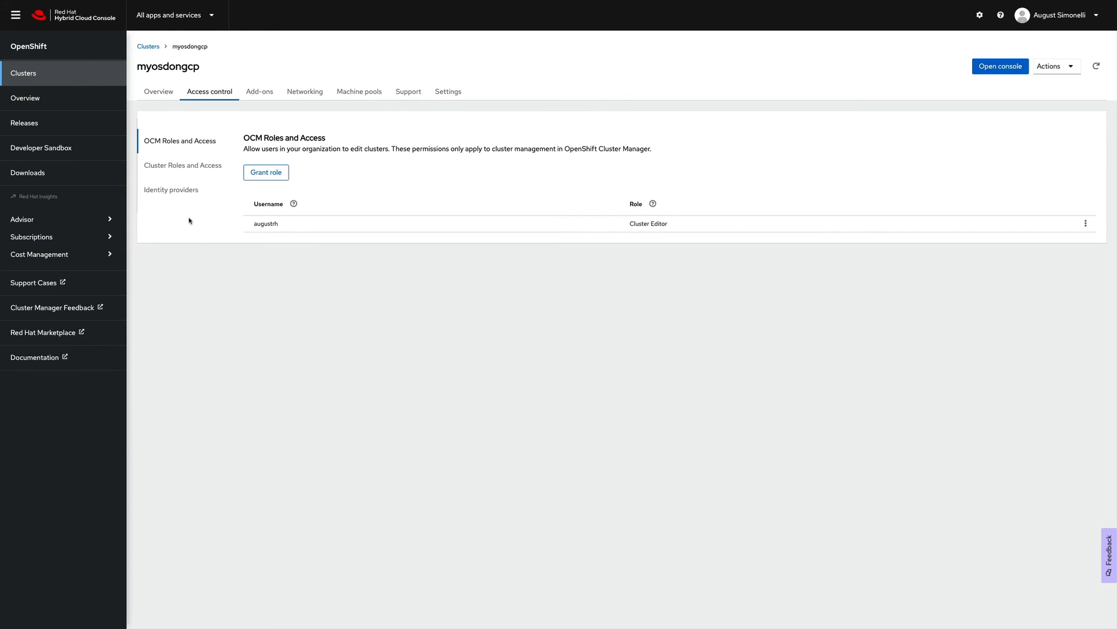
- Add the HTPasswd user to the cluster-admins group and confirm HTPasswd in the identity providers list
click(188, 170)
click(262, 177)
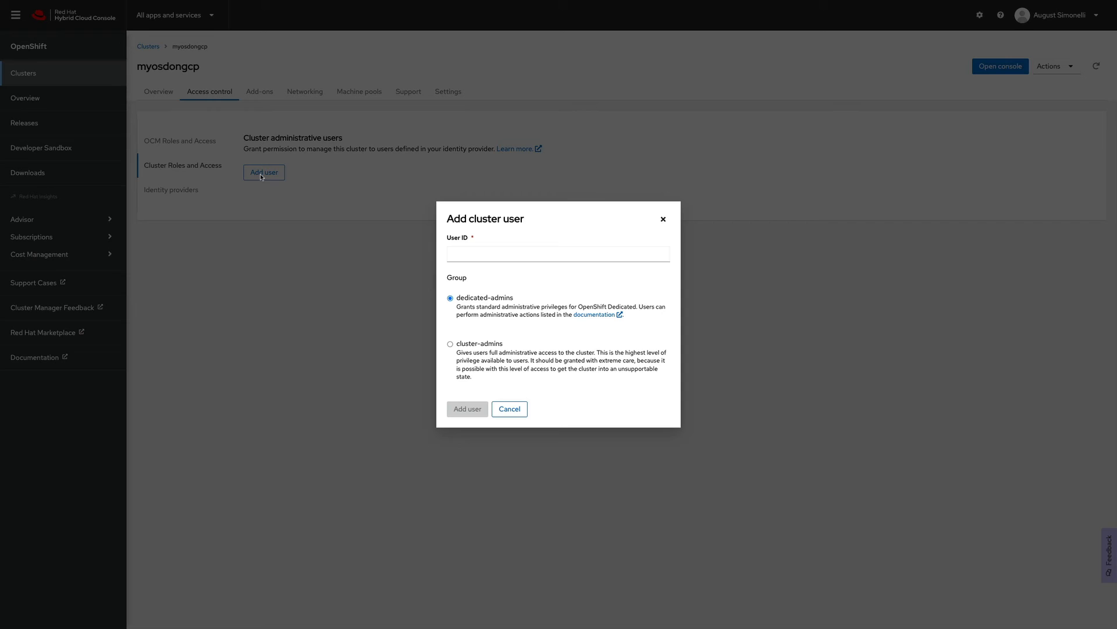
click(461, 250)
click(508, 280)
click(450, 344)
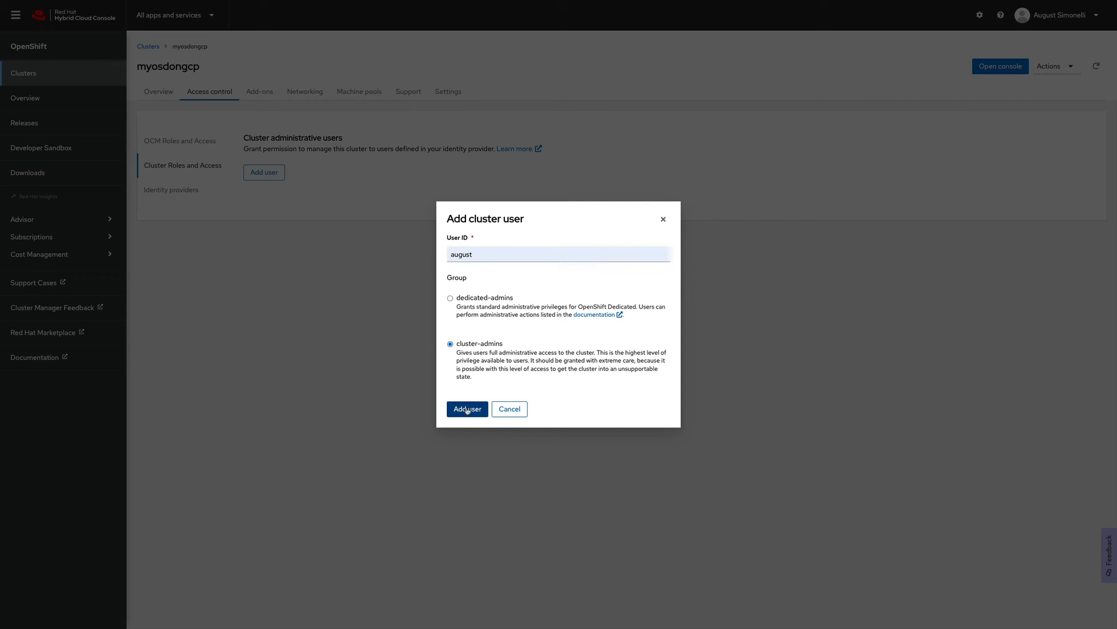
click(467, 409)
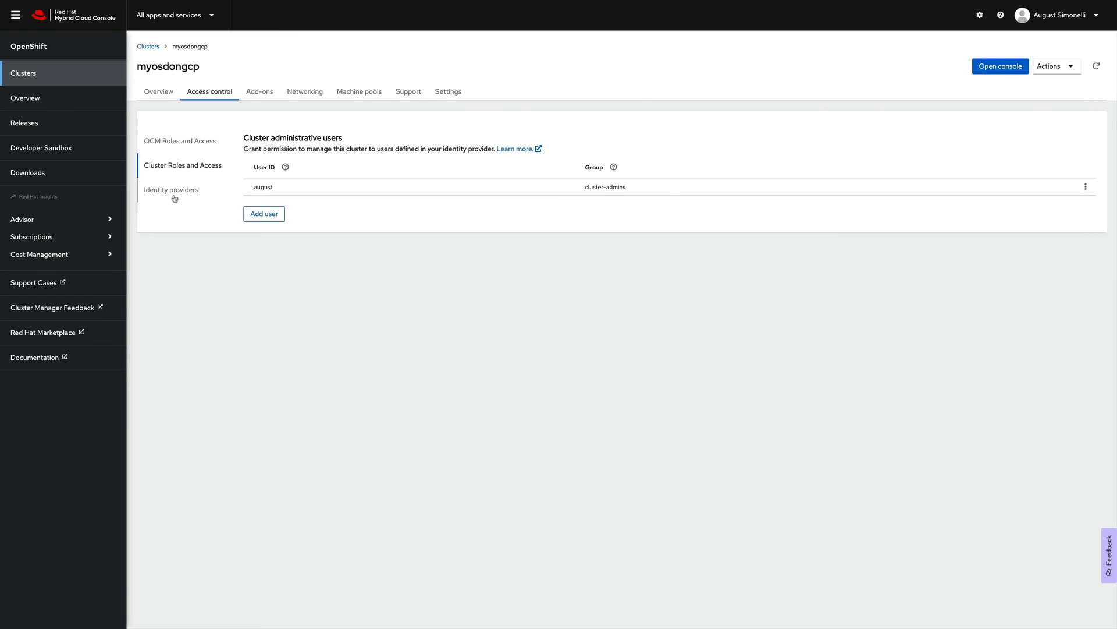
click(169, 197)
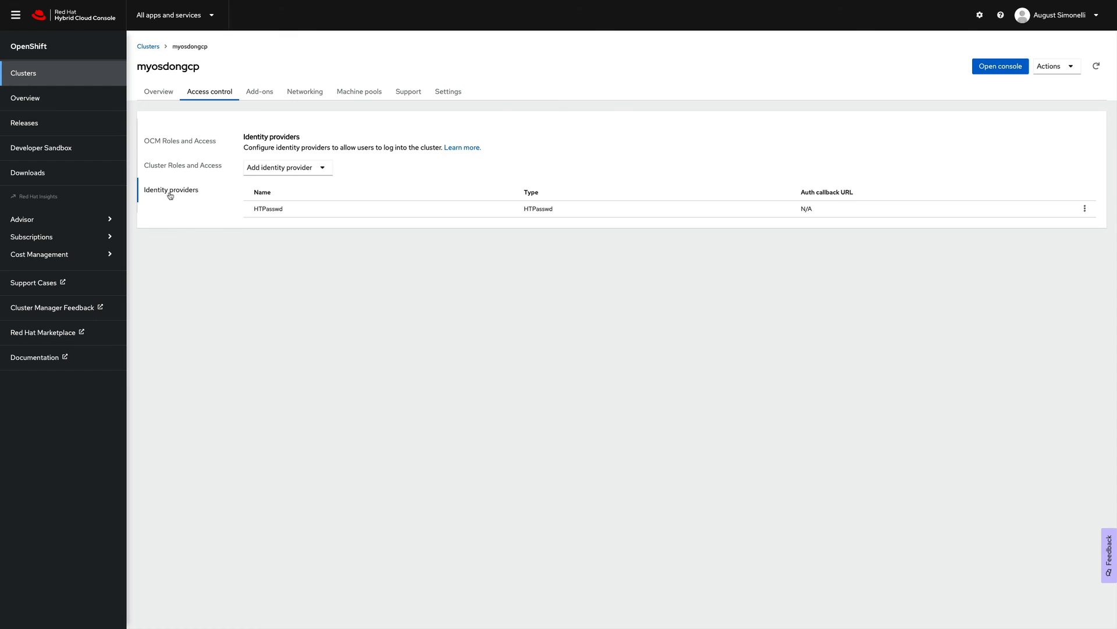
click(158, 93)
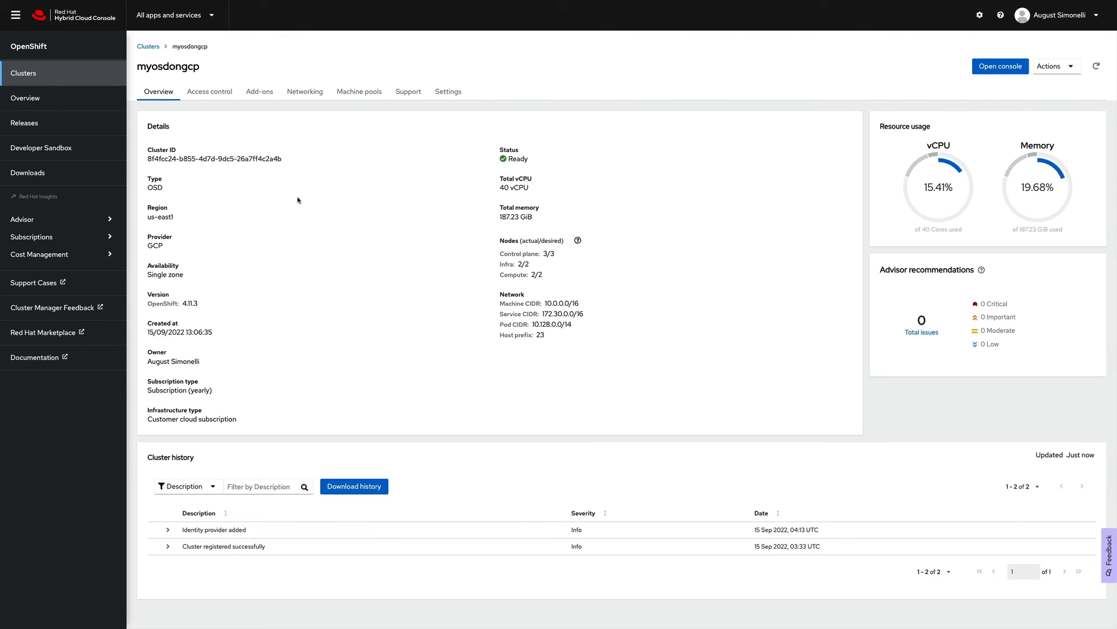
- Review the Access control, Add-ons, Networking and Machine pools tabs, including the Default pool's labels
click(209, 95)
click(257, 95)
click(298, 95)
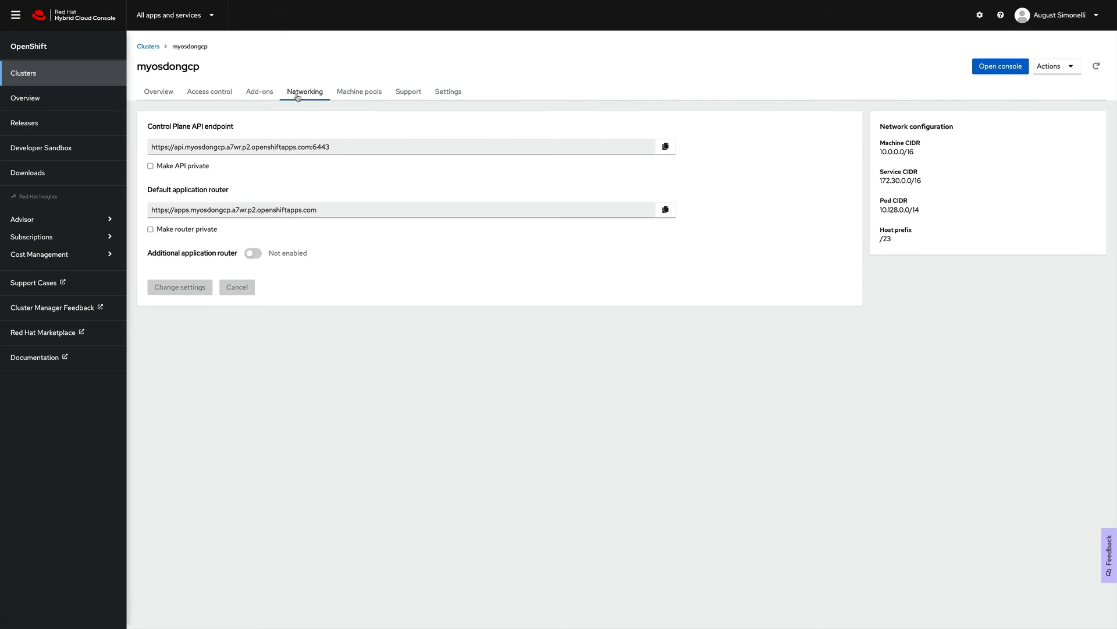
click(351, 95)
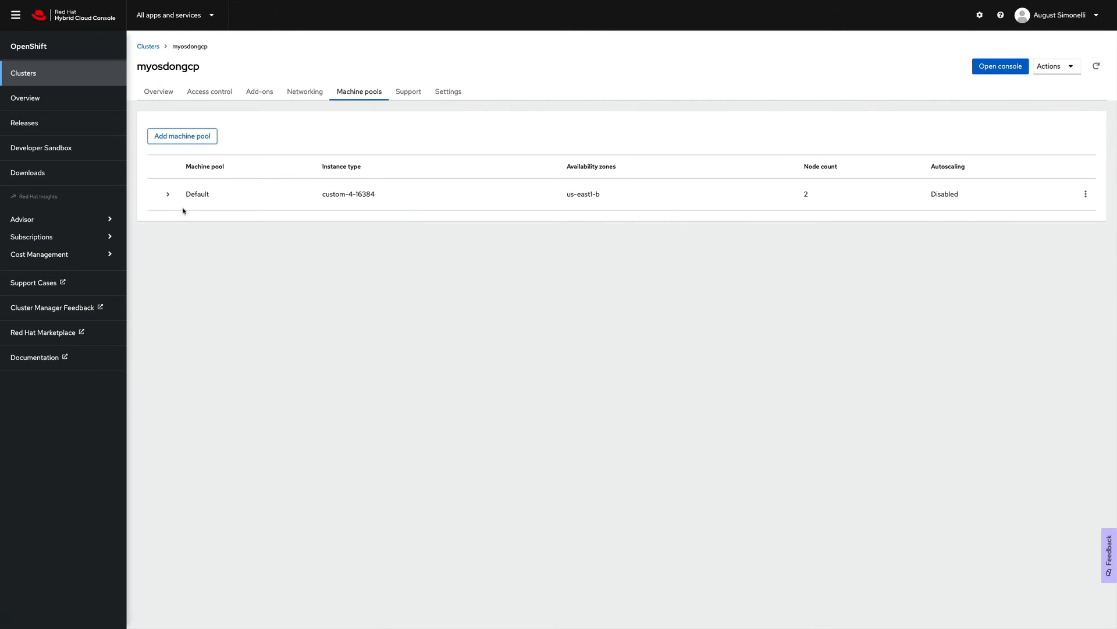
click(168, 193)
- Create machine pool 'test' with one custom-4-16384 compute node
click(182, 136)
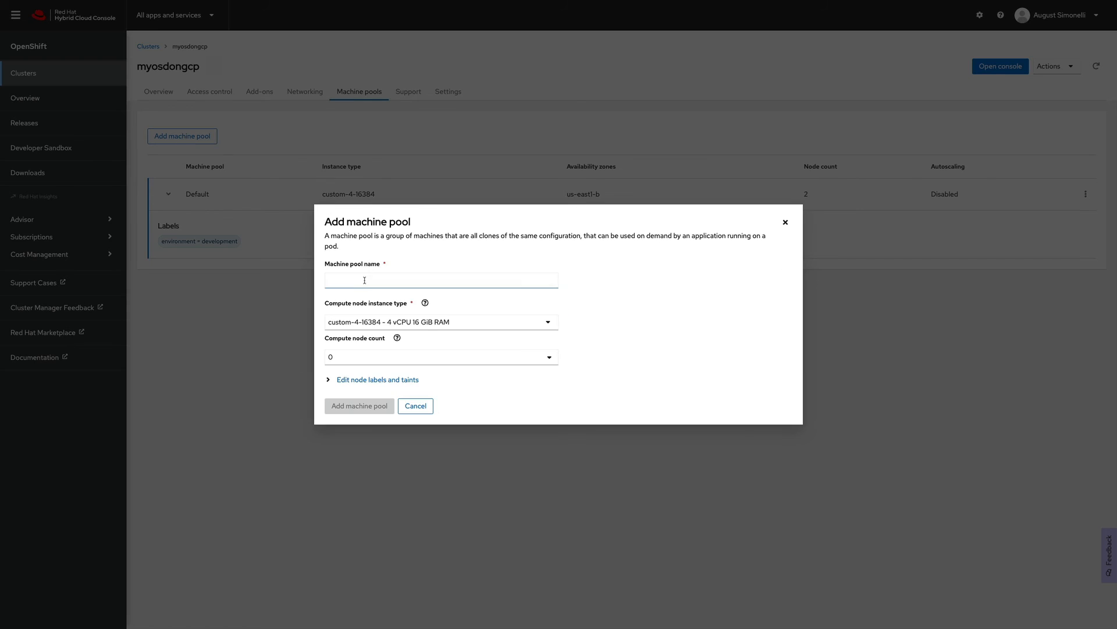
click(365, 280)
click(386, 337)
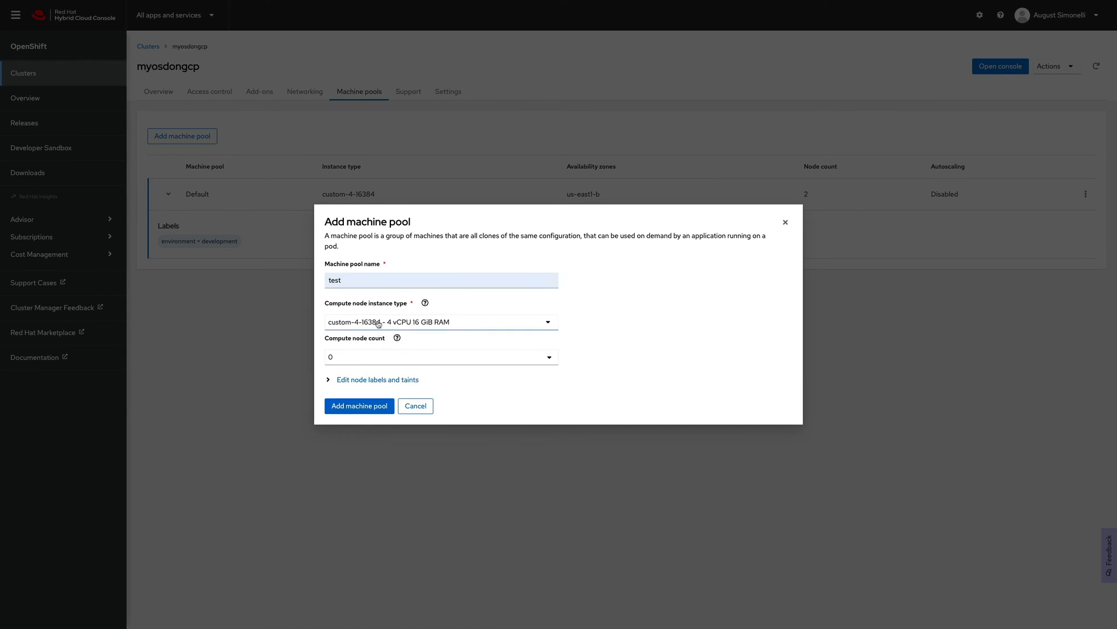
click(379, 324)
click(348, 364)
click(349, 361)
click(488, 368)
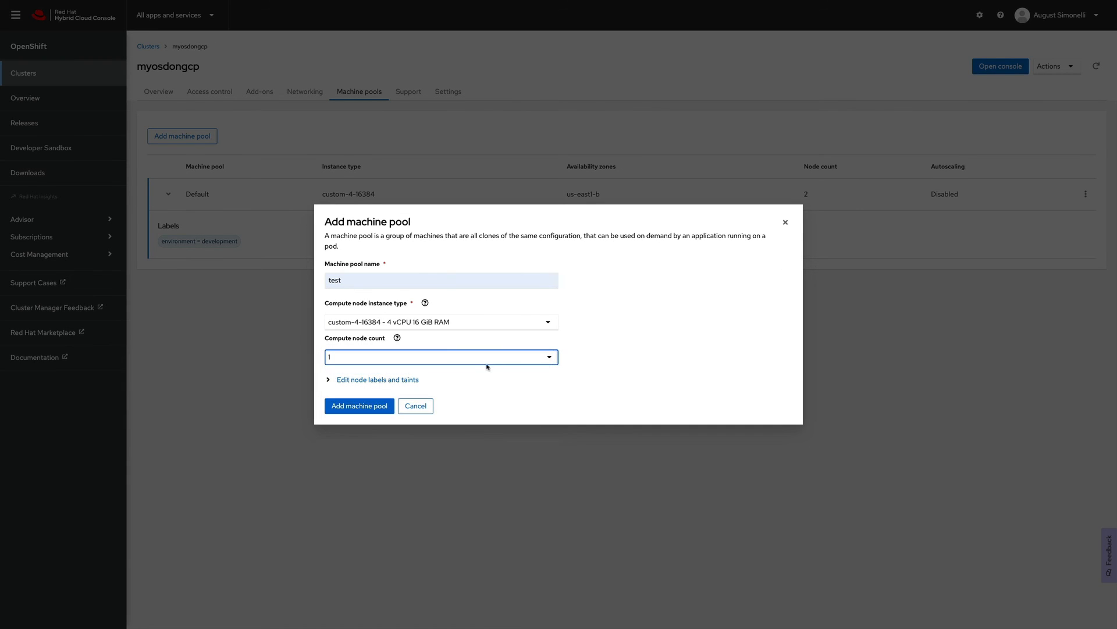
click(369, 381)
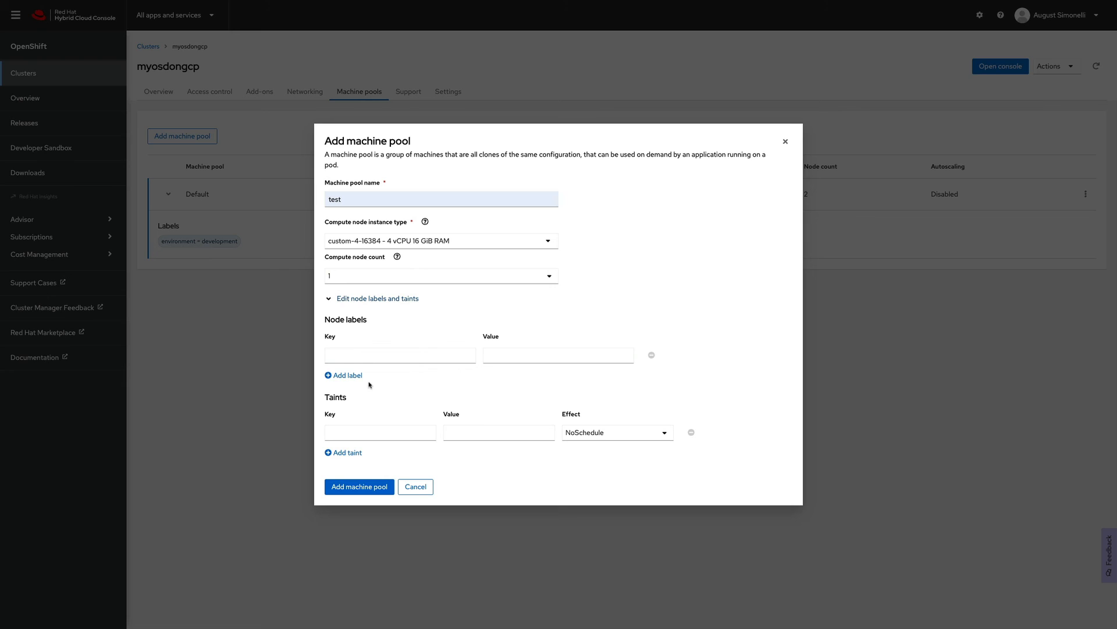
click(372, 488)
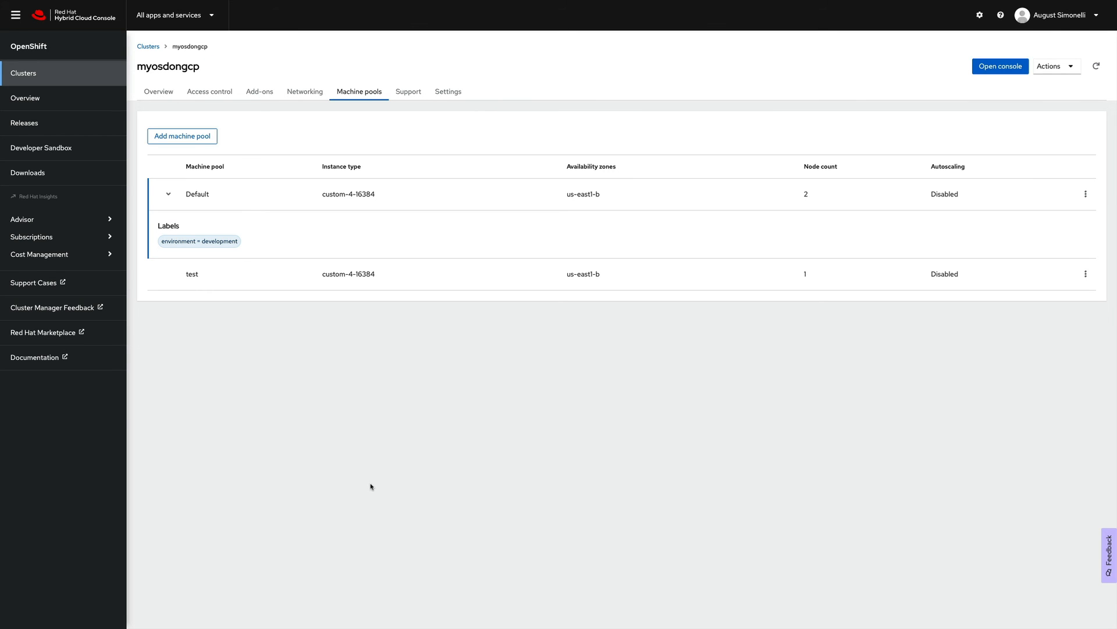
click(413, 95)
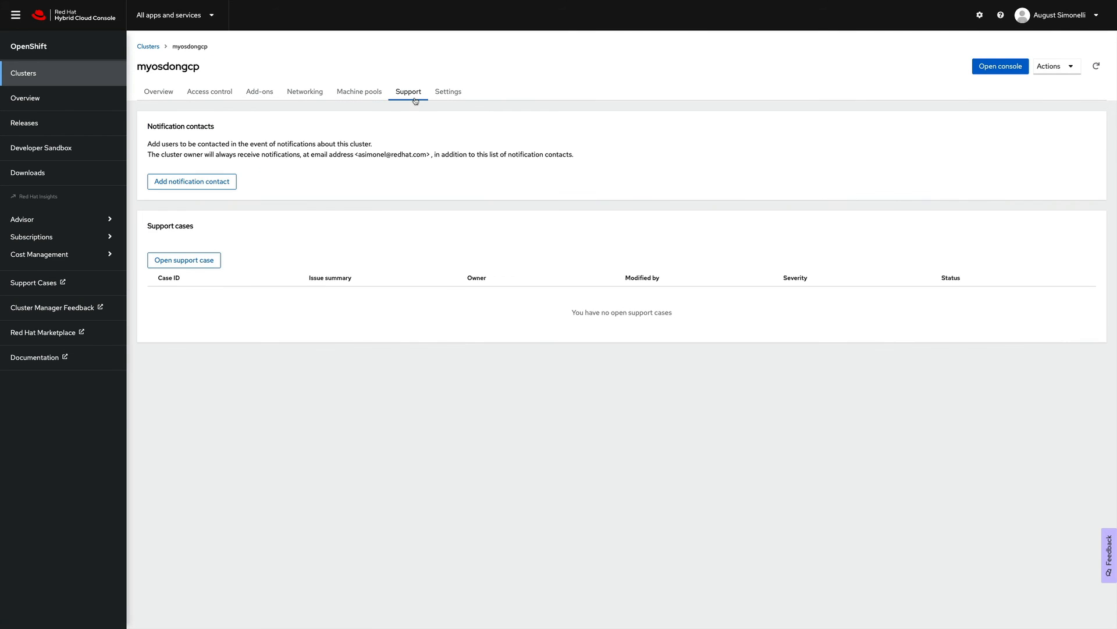
- Start a new support case from the Support tab, then dismiss the page menu
click(196, 264)
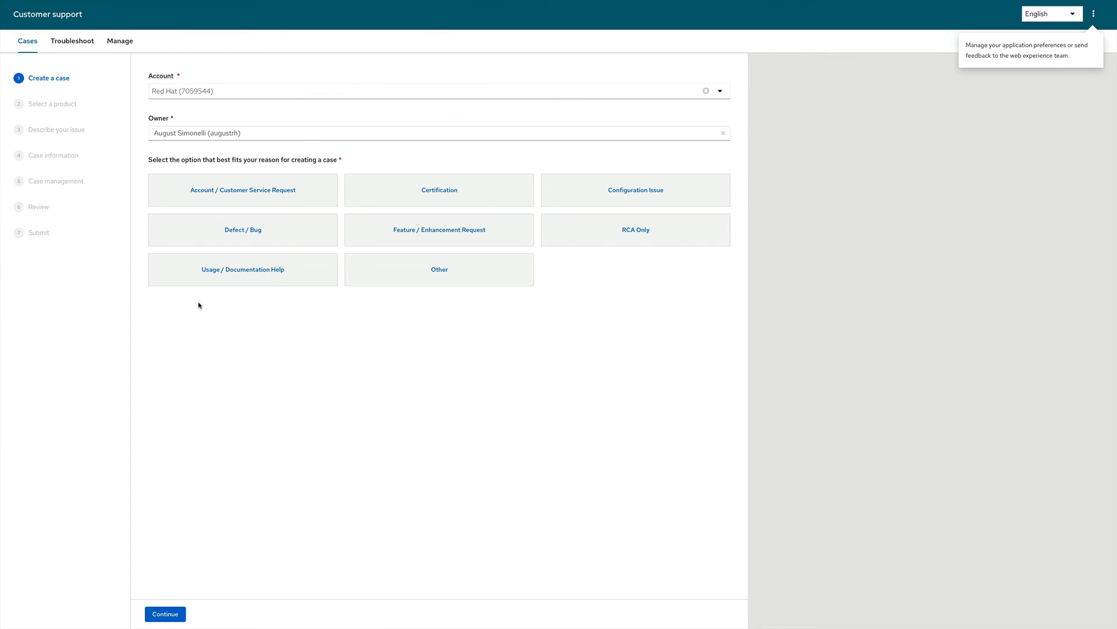
right_click(170, 63)
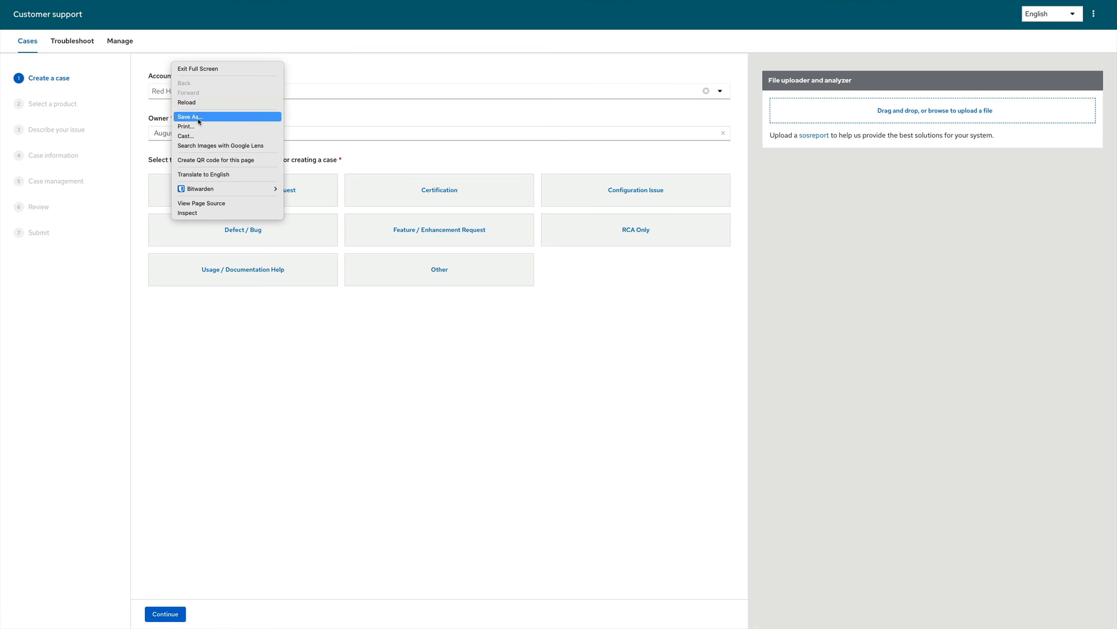
click(242, 328)
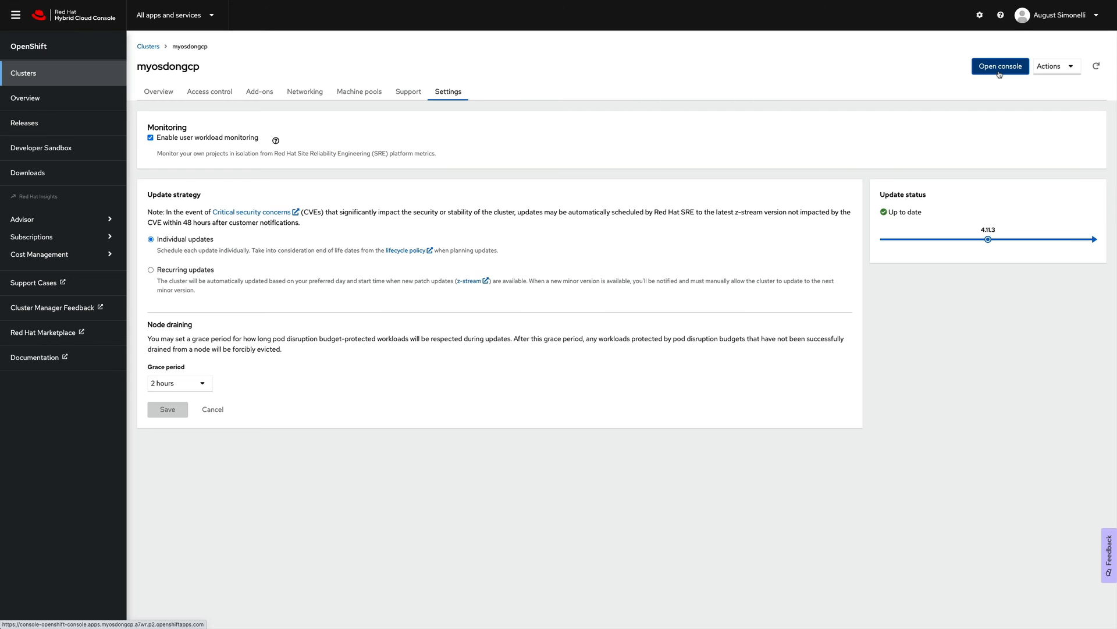
- Open the cluster's web console and log in through HTPasswd with the username and pasted password
click(999, 67)
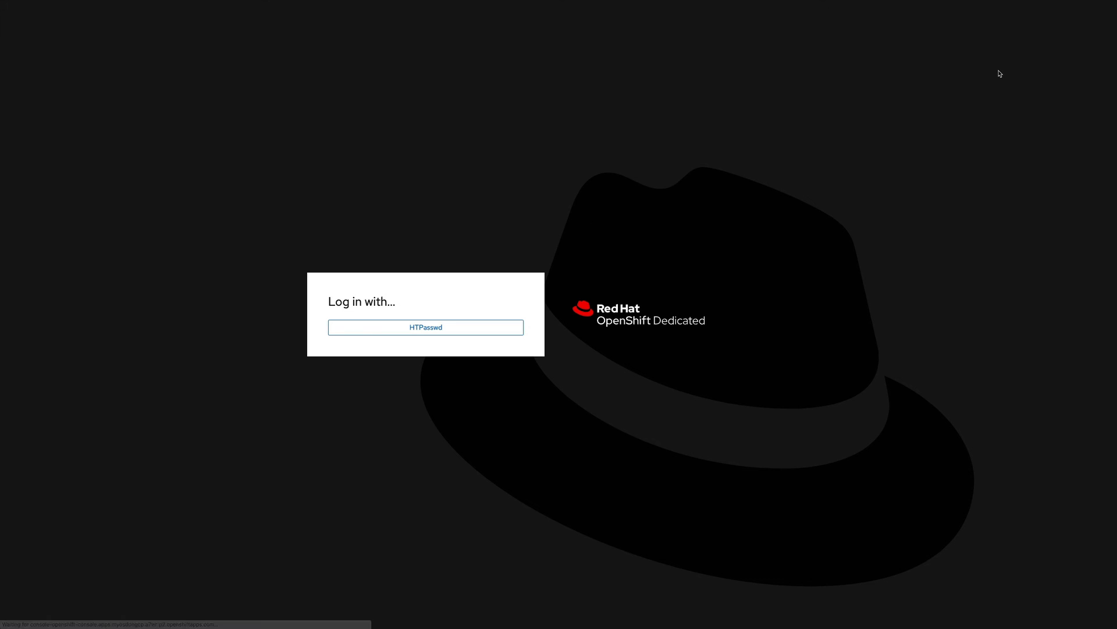
click(428, 330)
text(august)
key(Tab)
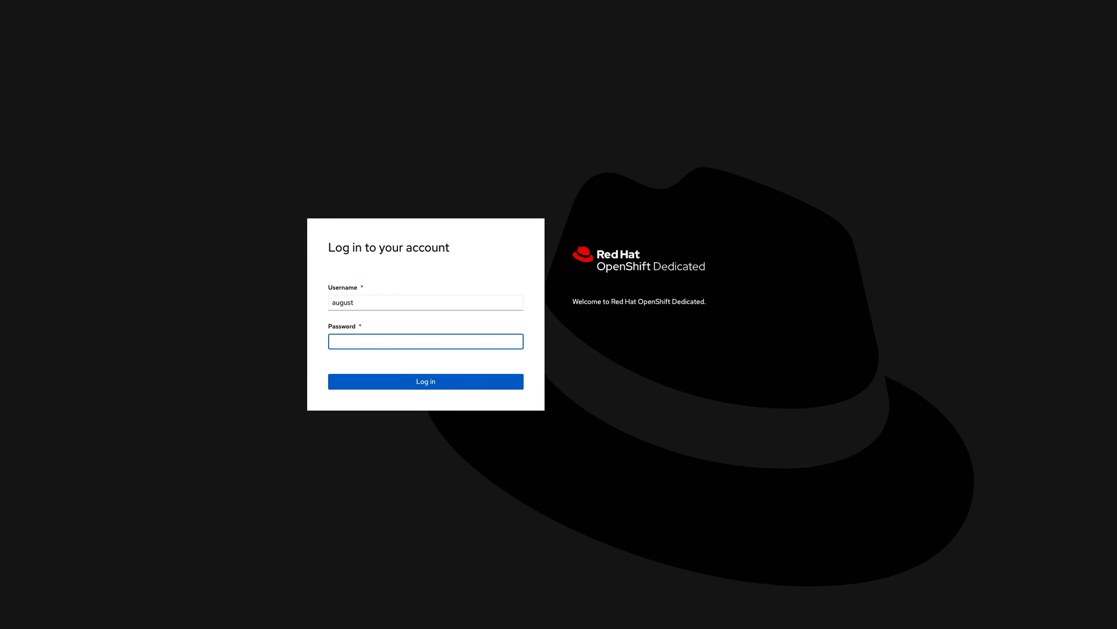
click(362, 343)
key(ctrl+v)
click(429, 379)
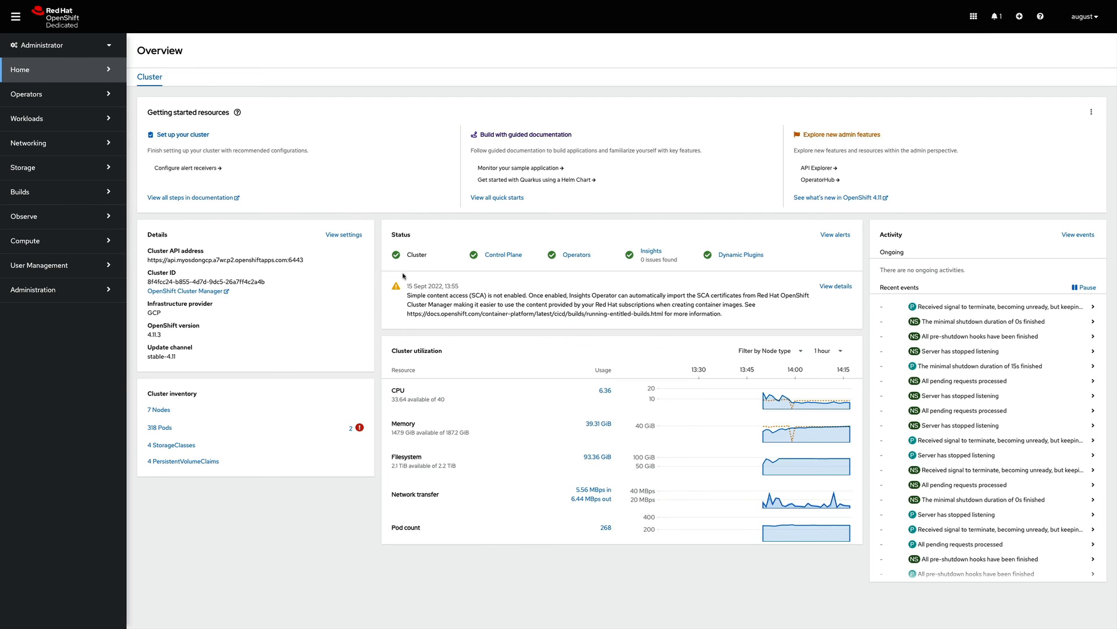
click(35, 240)
click(58, 293)
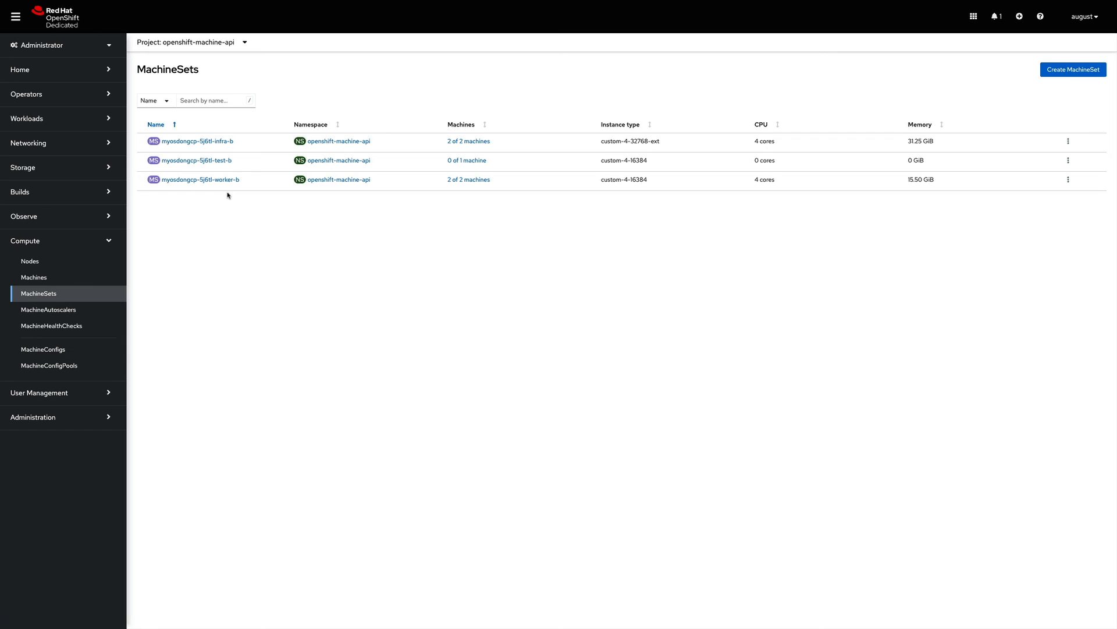
click(198, 161)
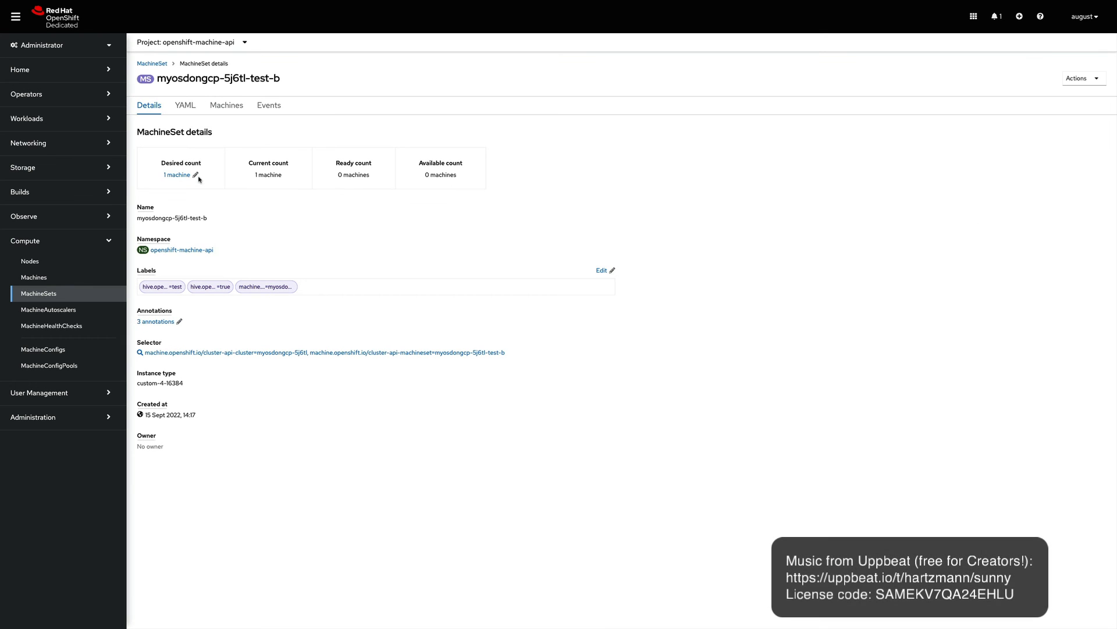
click(24, 70)
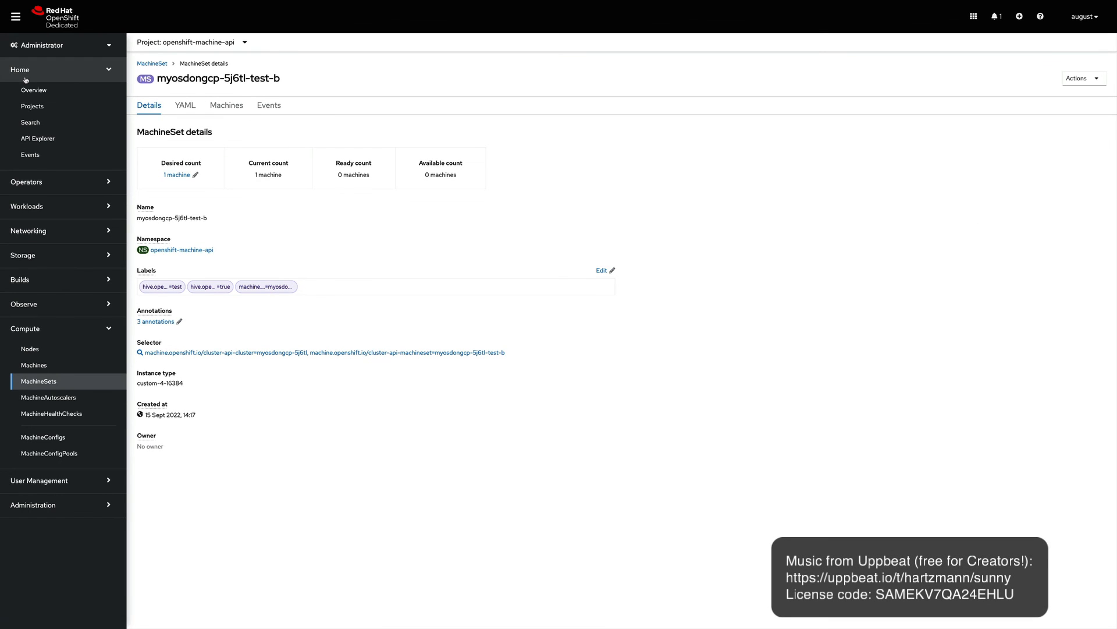
click(26, 88)
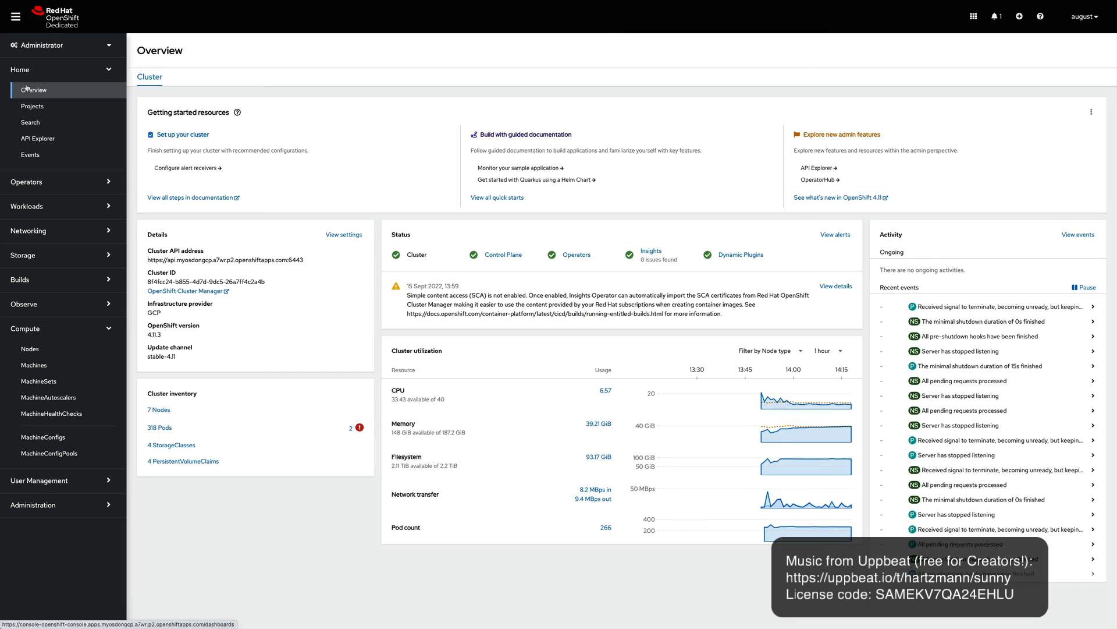